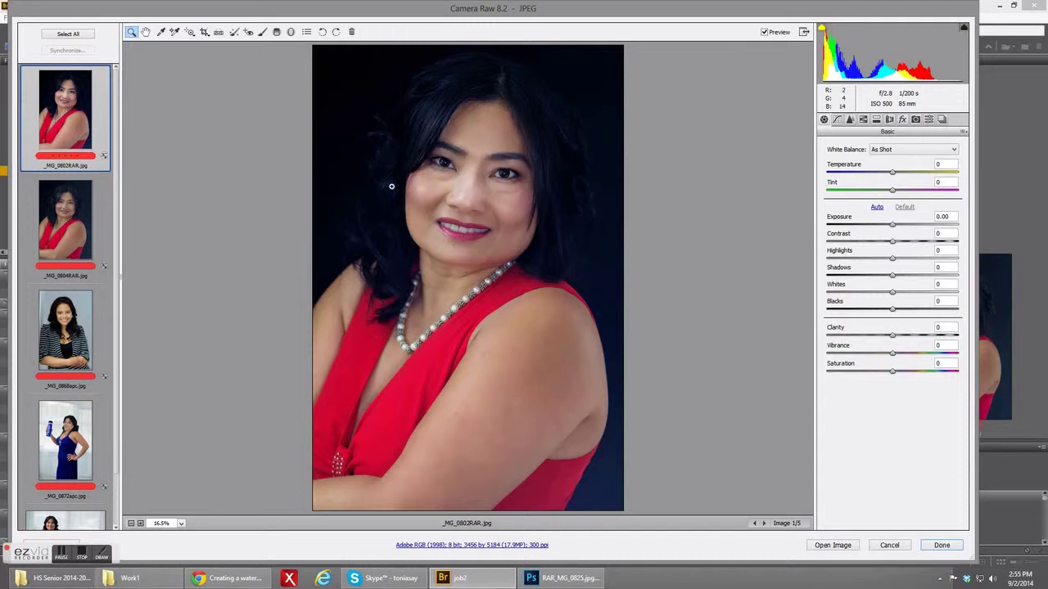
Examine the woman's face and eyes up close in _MG_0802RAR.jpg, magnified to 66.7%.
left_click(467, 174)
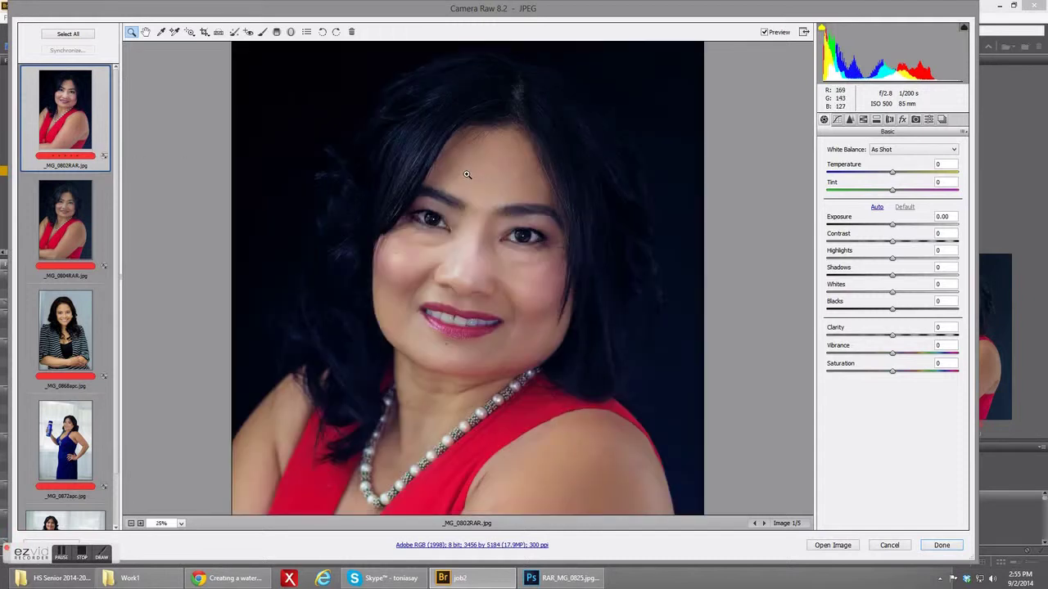
left_click(429, 228)
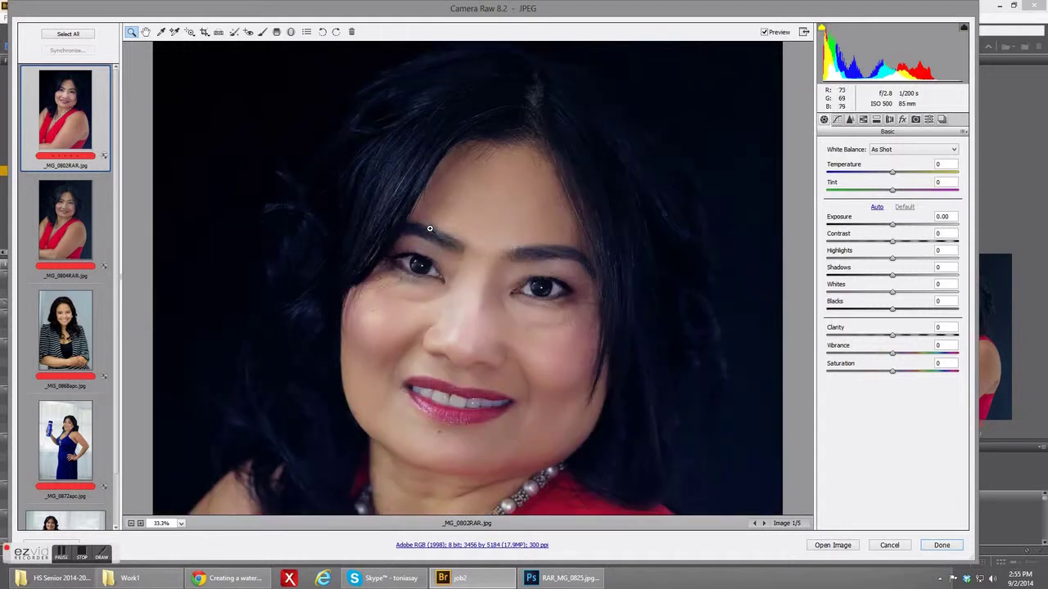
left_click(408, 286)
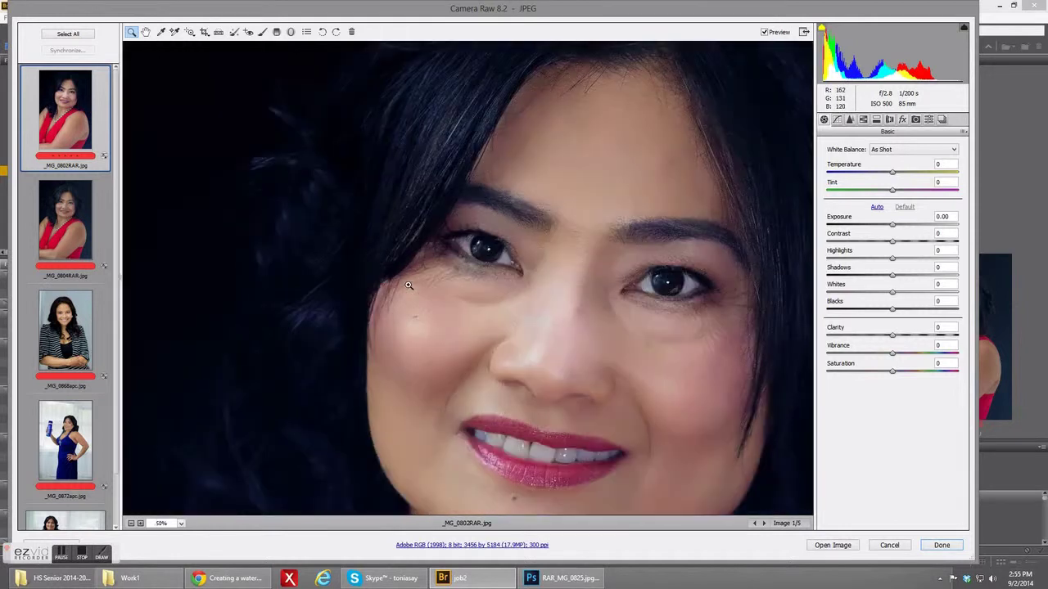
left_click(459, 272)
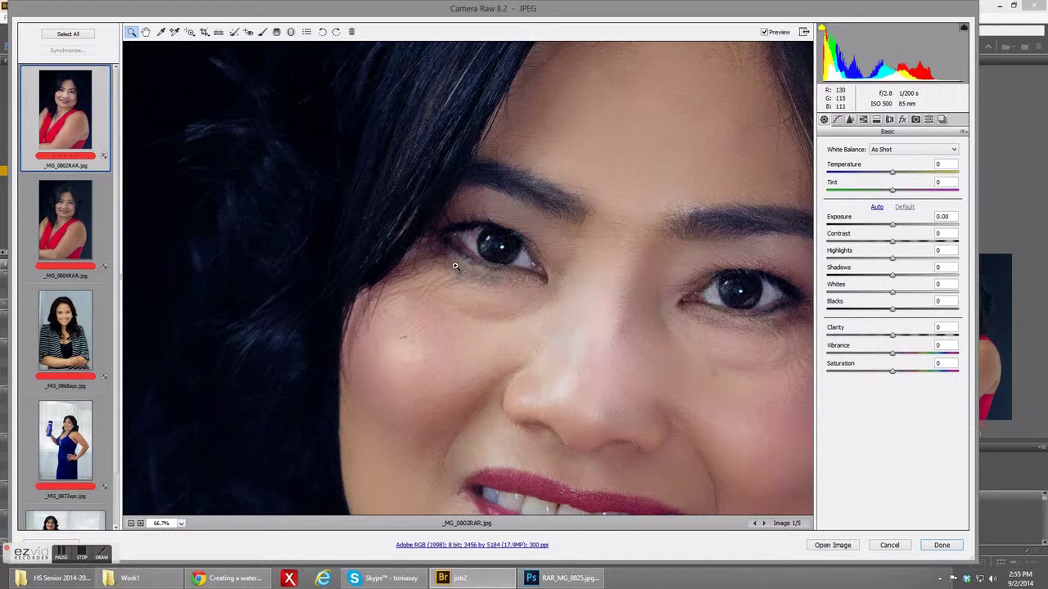
Open _MG_0804RAR.jpg and examine the forehead, eyes and mouth up close at 66.7%.
left_click(66, 215)
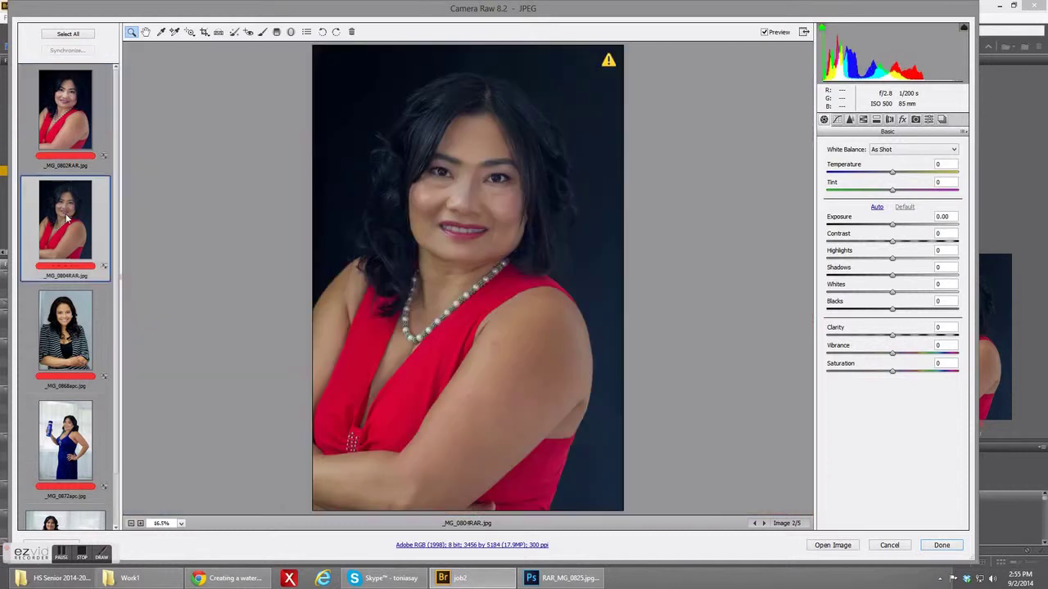
left_click(429, 182)
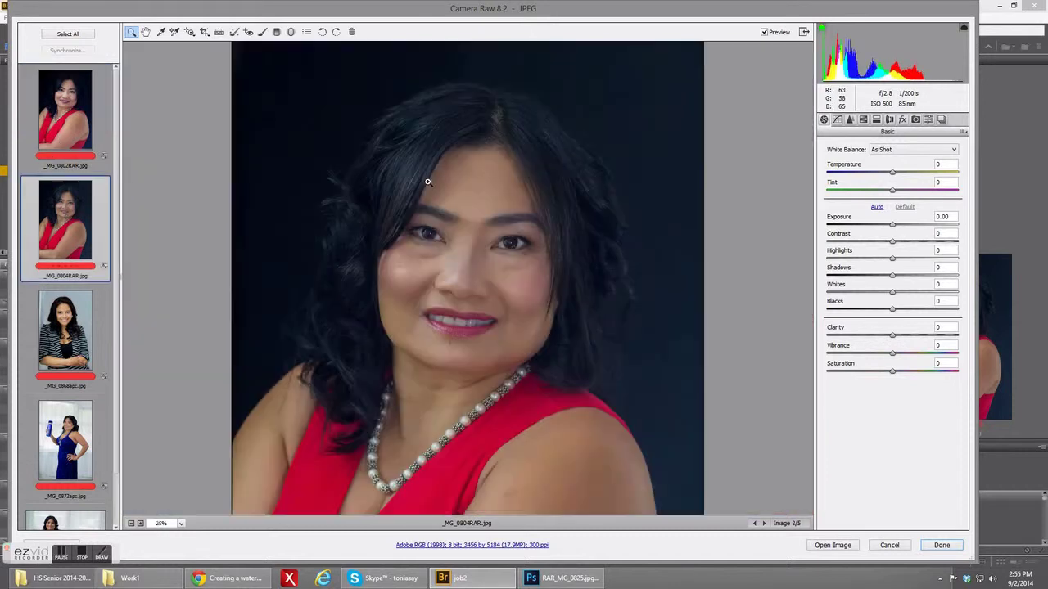
left_click(428, 182)
left_click(427, 199)
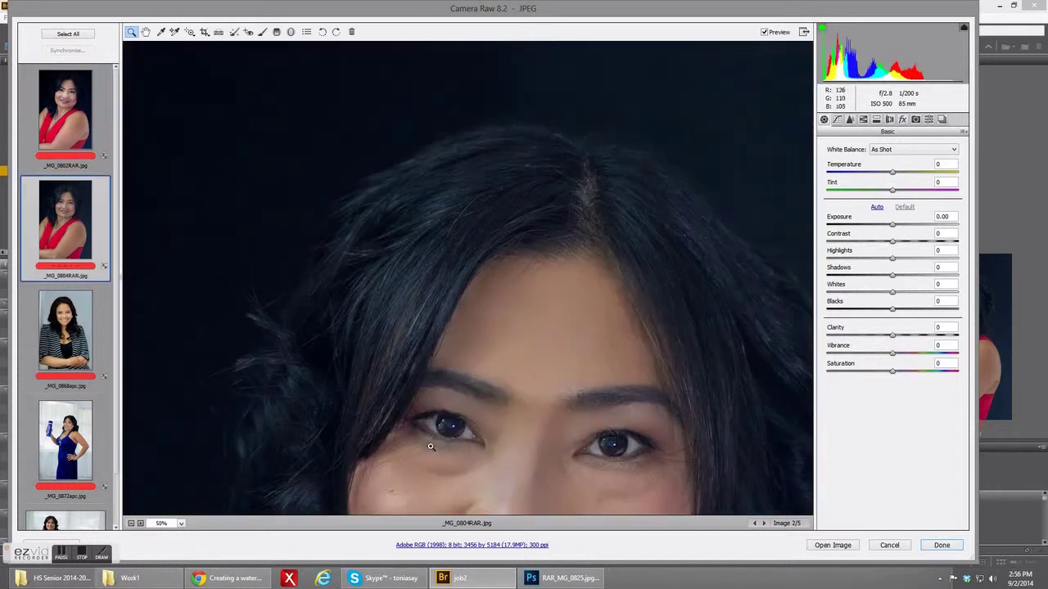
left_click_drag(545, 333, 497, 278)
left_click(145, 31)
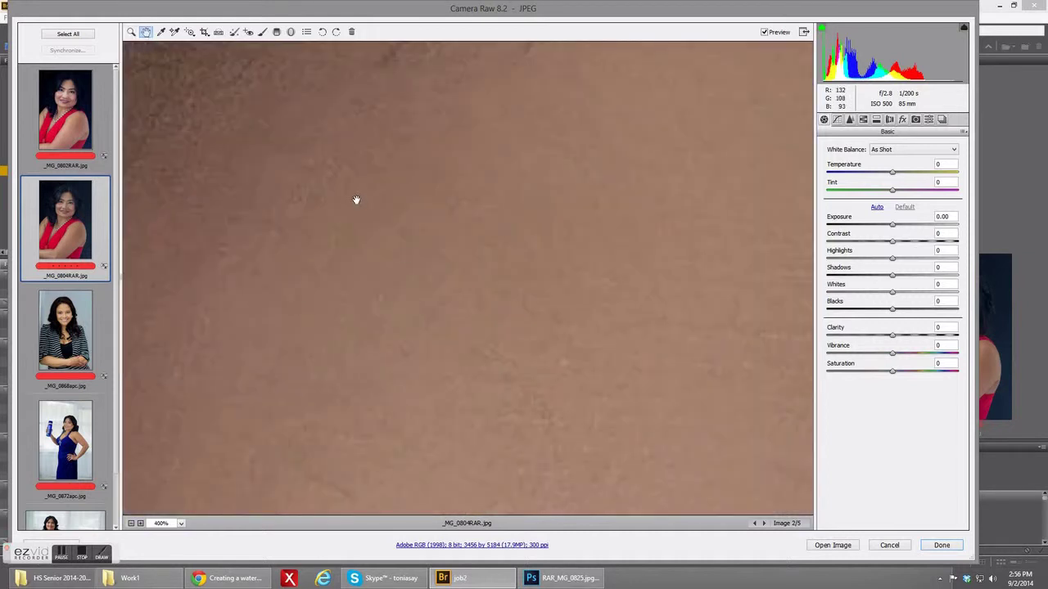
key("ctrl+minus")
key("ctrl+minus")
key("ctrl+minus")
key("ctrl+minus")
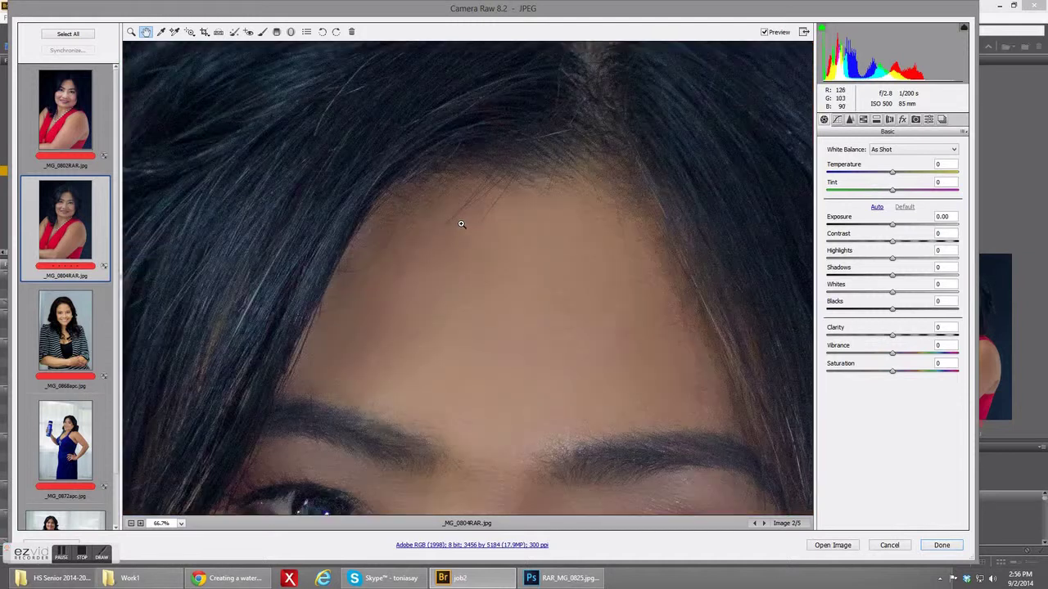
left_click_drag(534, 306, 359, 2)
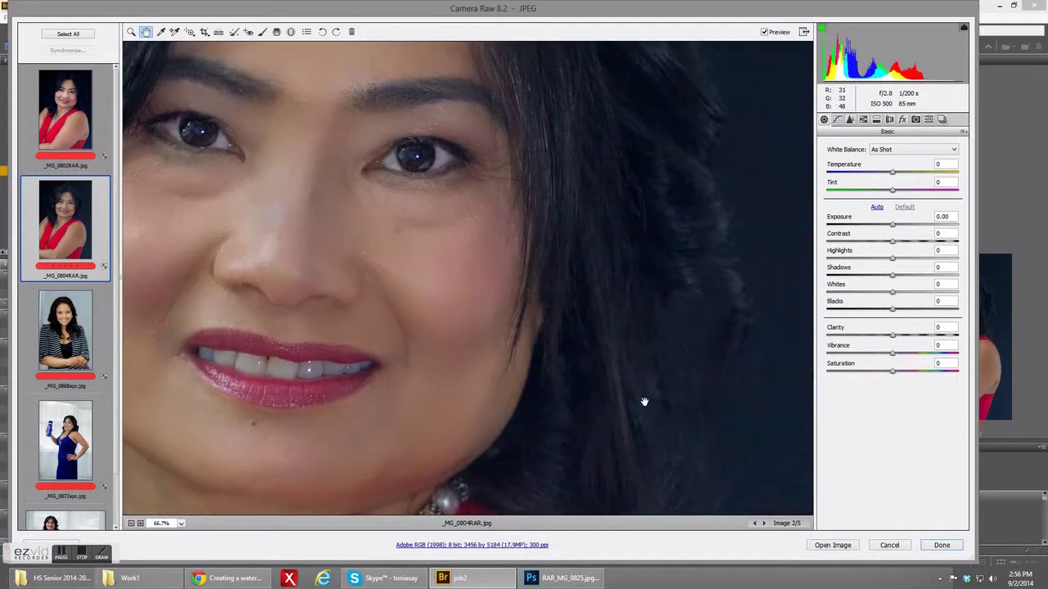
Inspect the shoulder, arm and red dress in _MG_0804RAR.jpg, returning to a 25% view.
left_click_drag(643, 402, 502, 148)
left_click_drag(649, 460, 551, 145)
left_click_drag(754, 347, 721, 222)
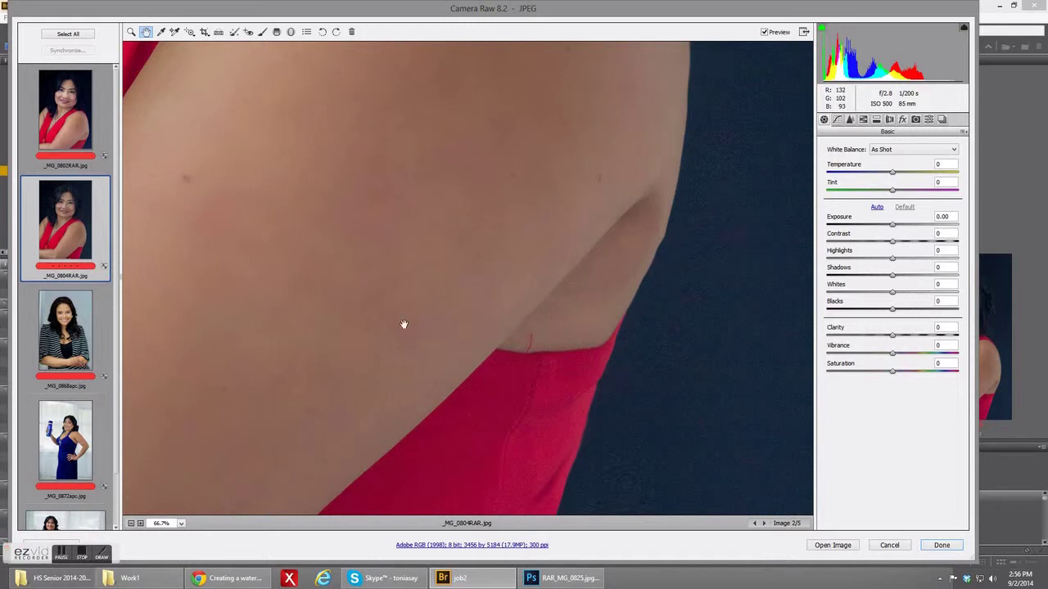
key("ctrl+minus")
key("ctrl+minus")
key("ctrl+minus")
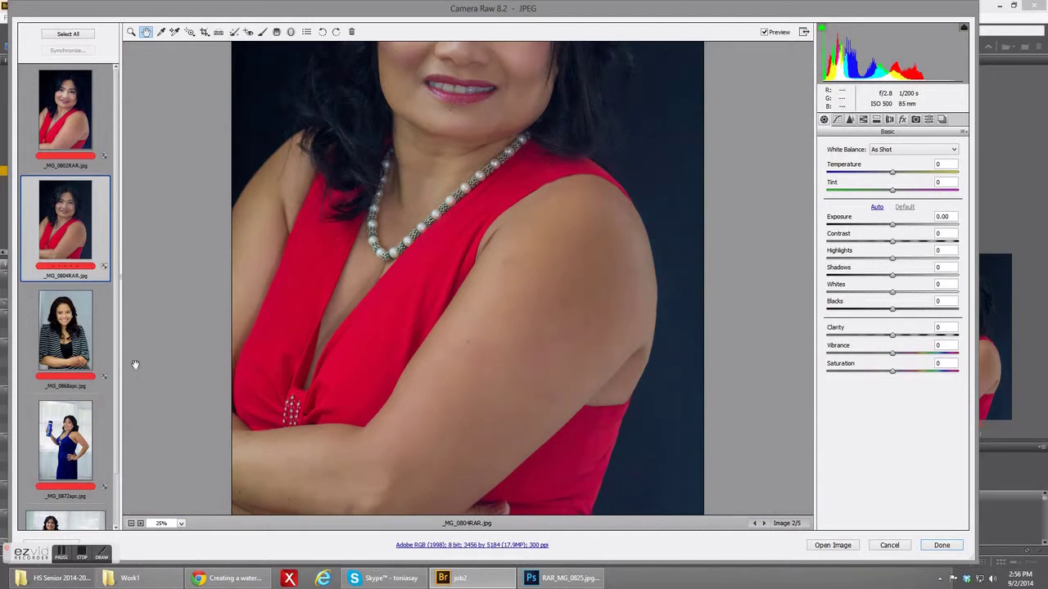
Open _MG_0868apc.jpg and examine the woman's face at 50% magnification.
left_click(74, 334)
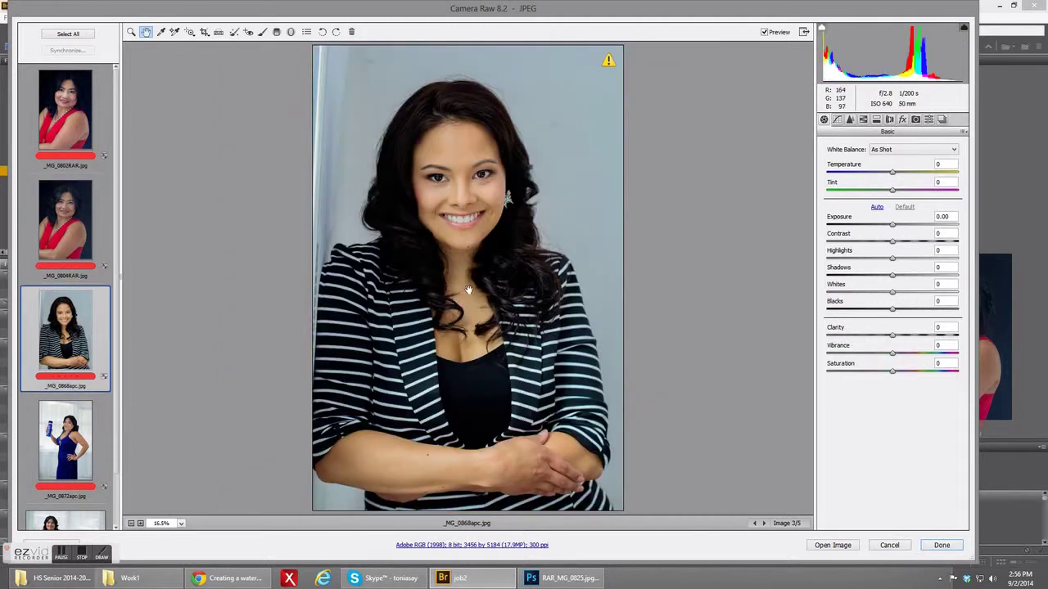
left_click(468, 290, "ctrl")
left_click(468, 290, "ctrl")
left_click(468, 290, "ctrl")
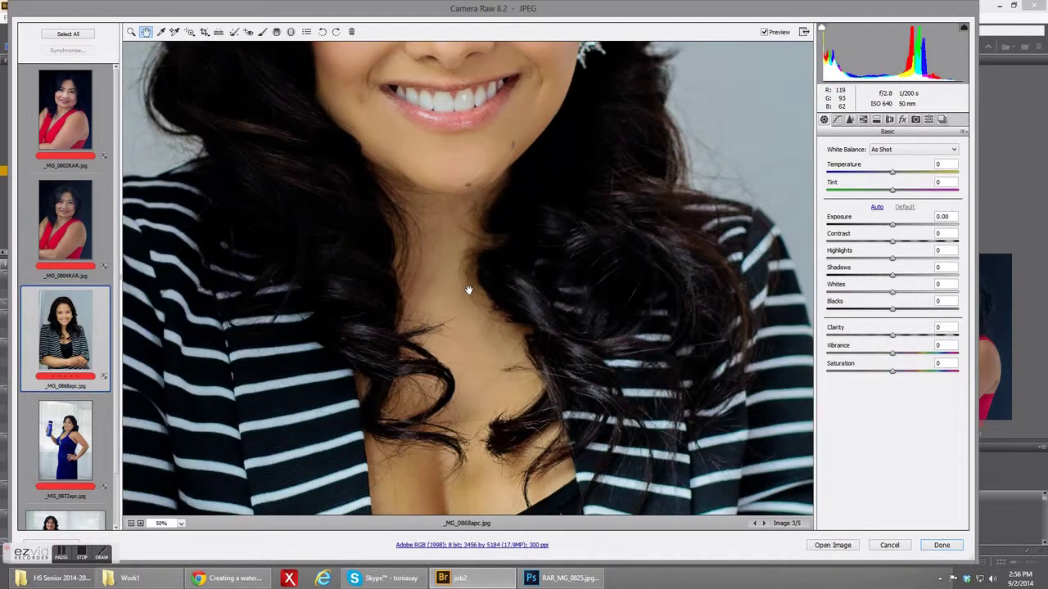
left_click_drag(445, 103, 444, 383)
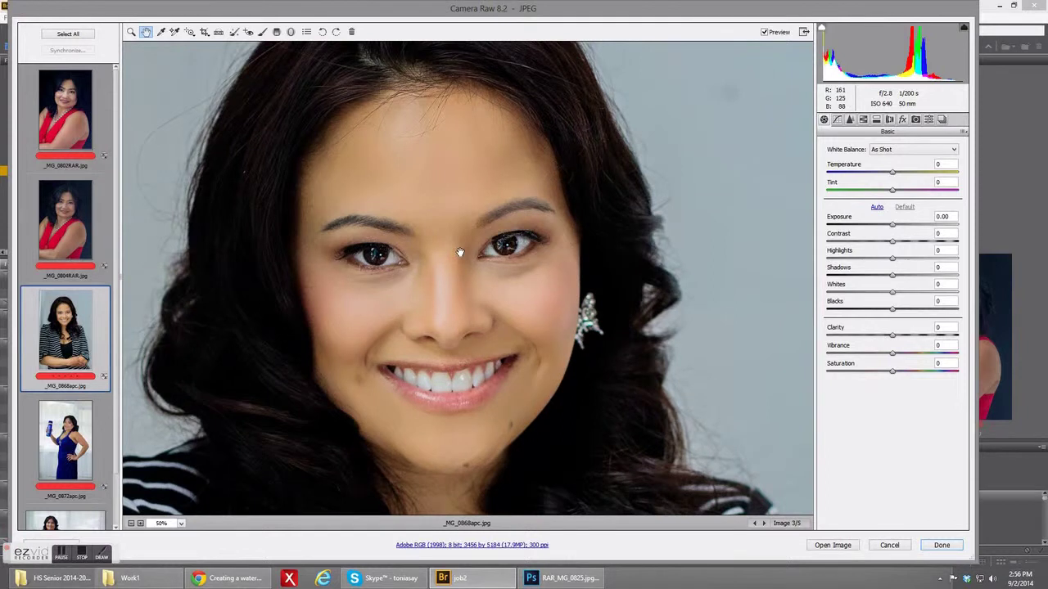
left_click_drag(460, 253, 460, 273)
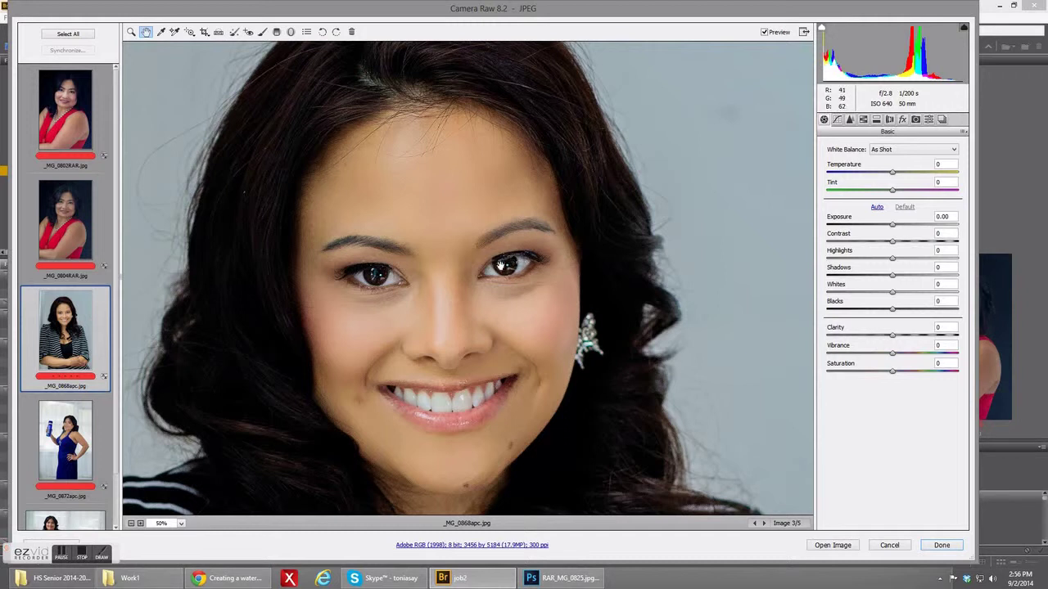
Inspect one eye at 300% in _MG_0868apc.jpg and return to a wide view of the portrait.
key("ctrl+plus")
key("ctrl+plus")
key("ctrl+plus")
key("ctrl+plus")
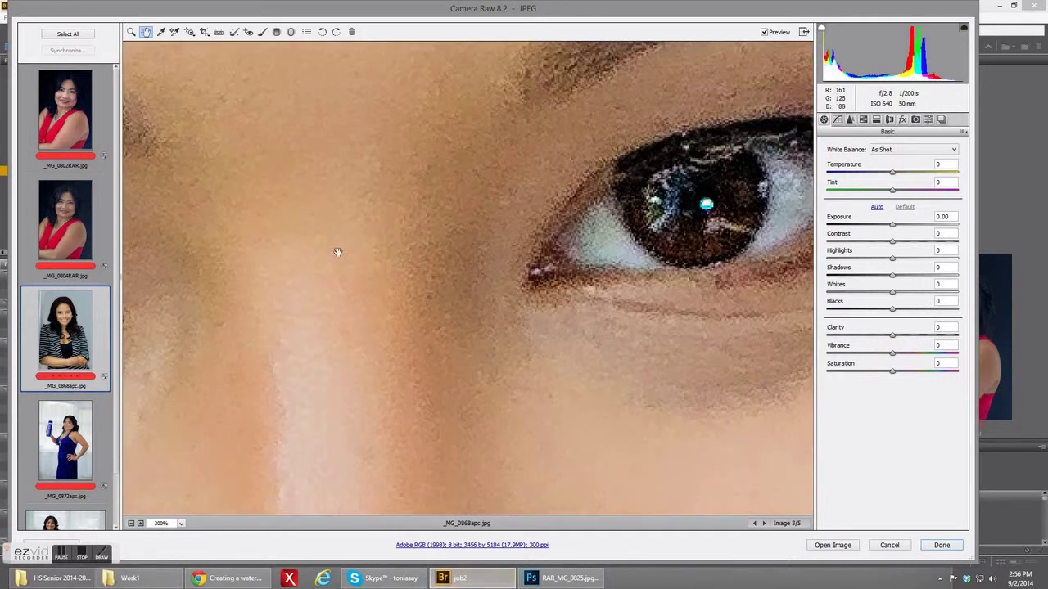
left_click_drag(614, 218, 328, 247)
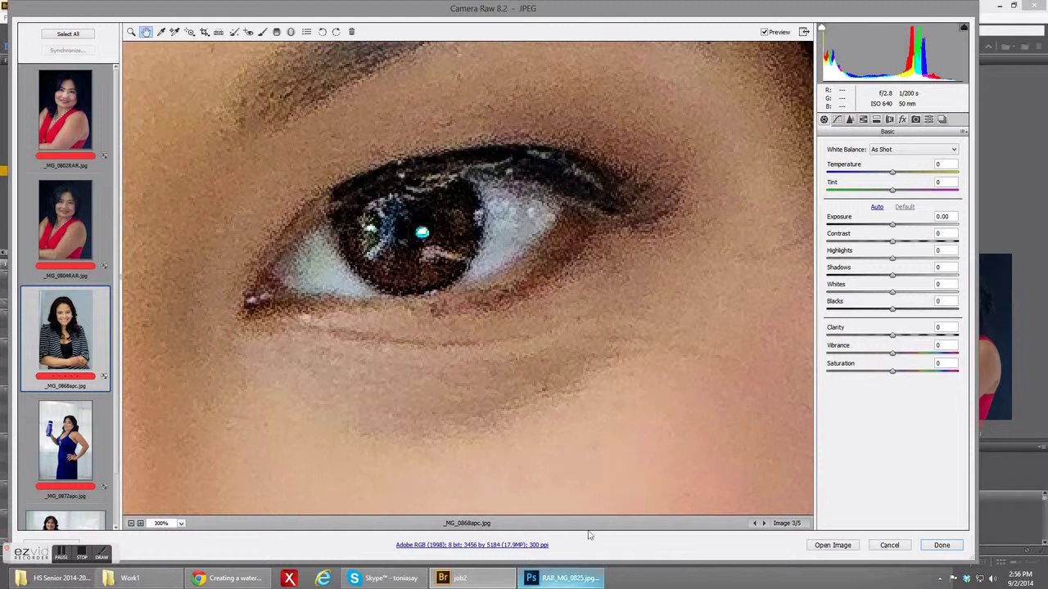
key("ctrl+0")
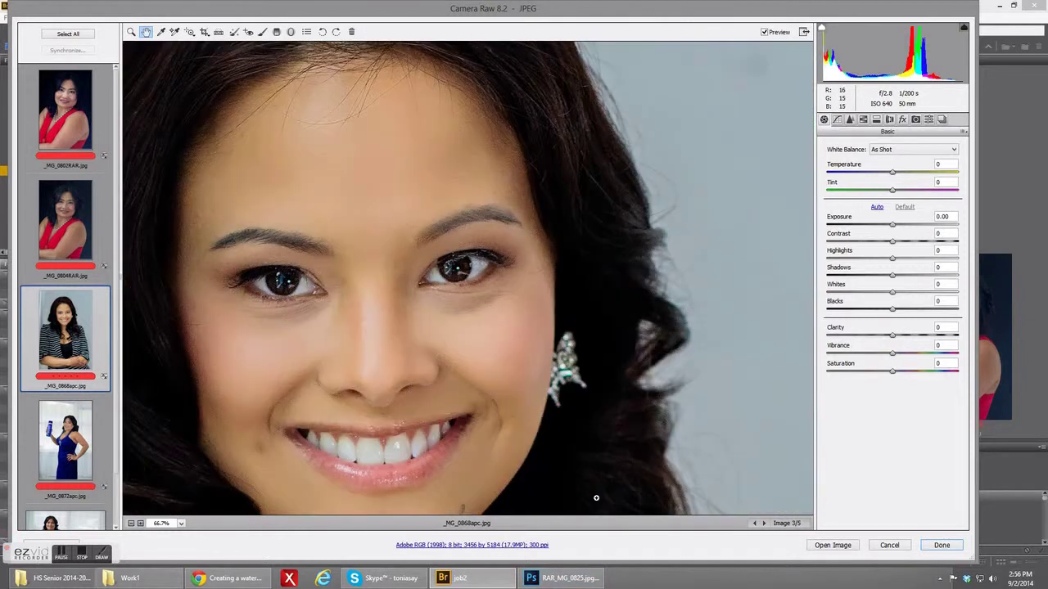
key("ctrl+minus")
key("ctrl+minus")
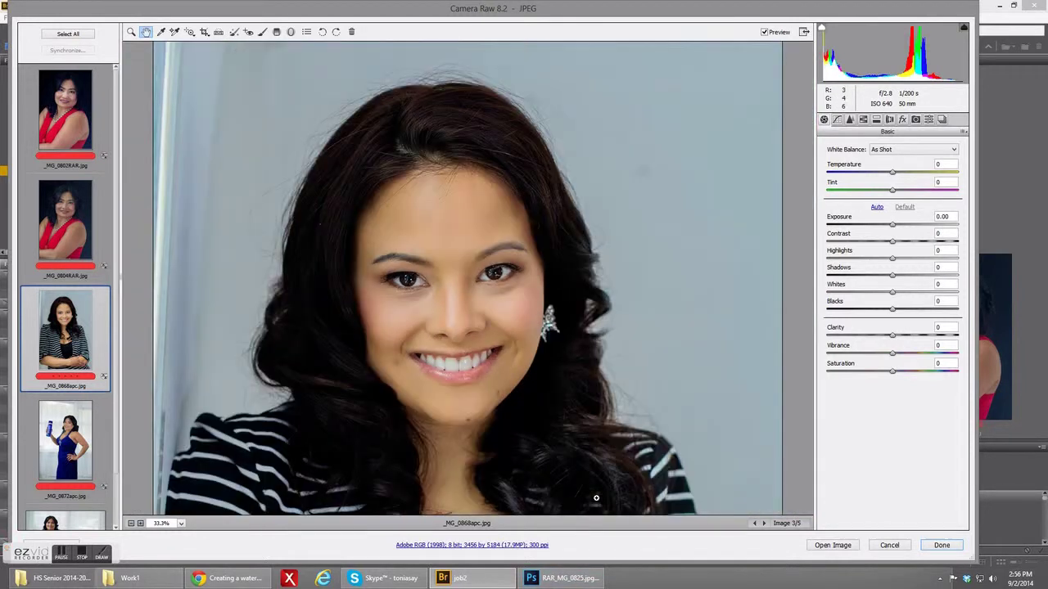
key("ctrl+minus")
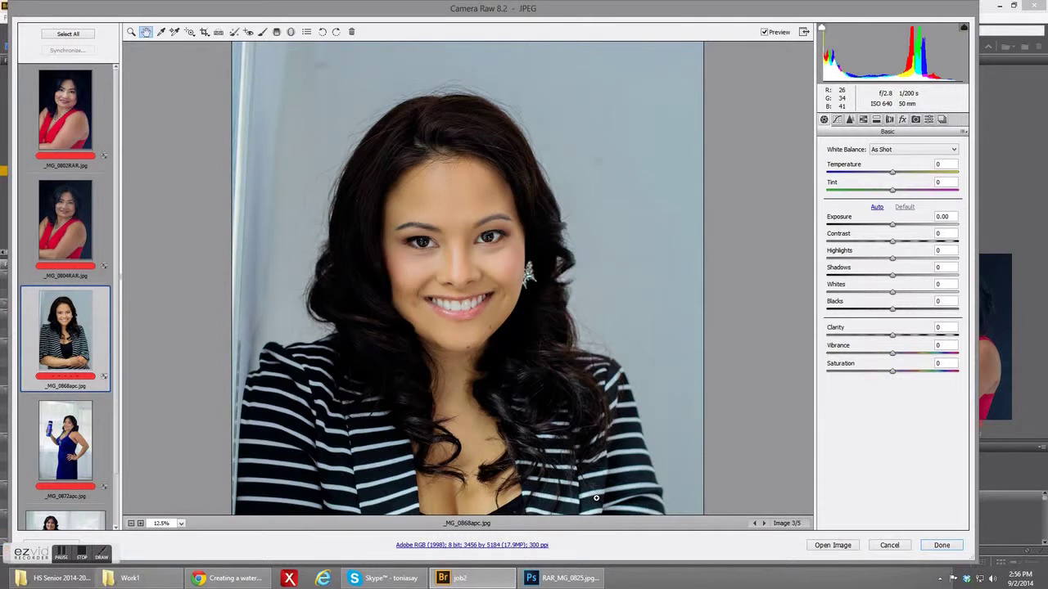
Examine the neck, chin, lips and both eyes at 400% in _MG_0868apc.jpg.
key("ctrl+plus")
key("ctrl+plus")
key("ctrl+plus")
key("ctrl+plus")
key("ctrl+plus")
key("ctrl+plus")
key("ctrl+plus")
key("ctrl+plus")
key("ctrl+plus")
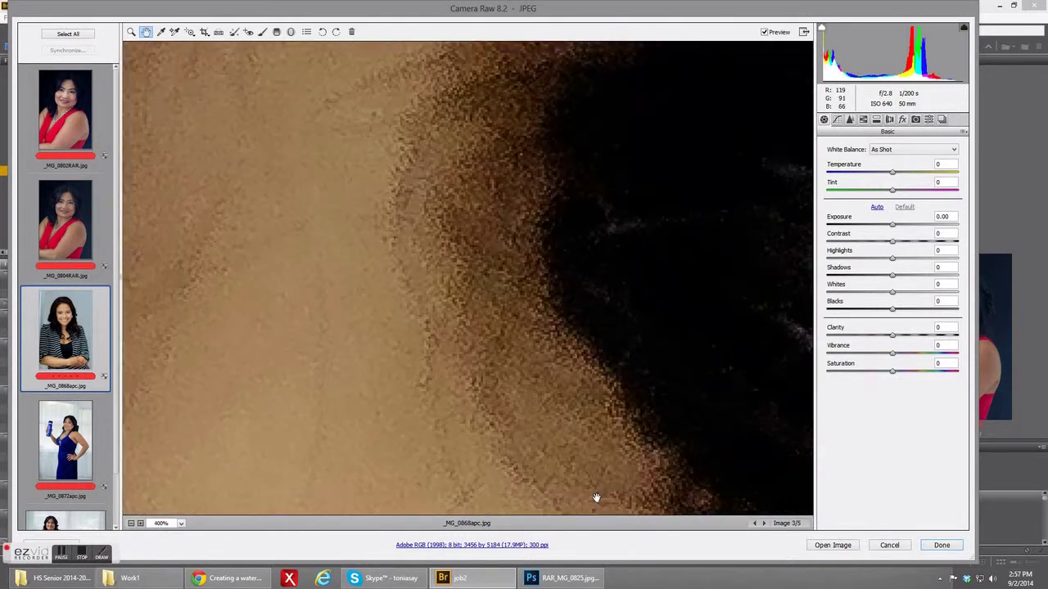
left_click_drag(428, 112, 481, 585)
left_click_drag(606, 90, 526, 519)
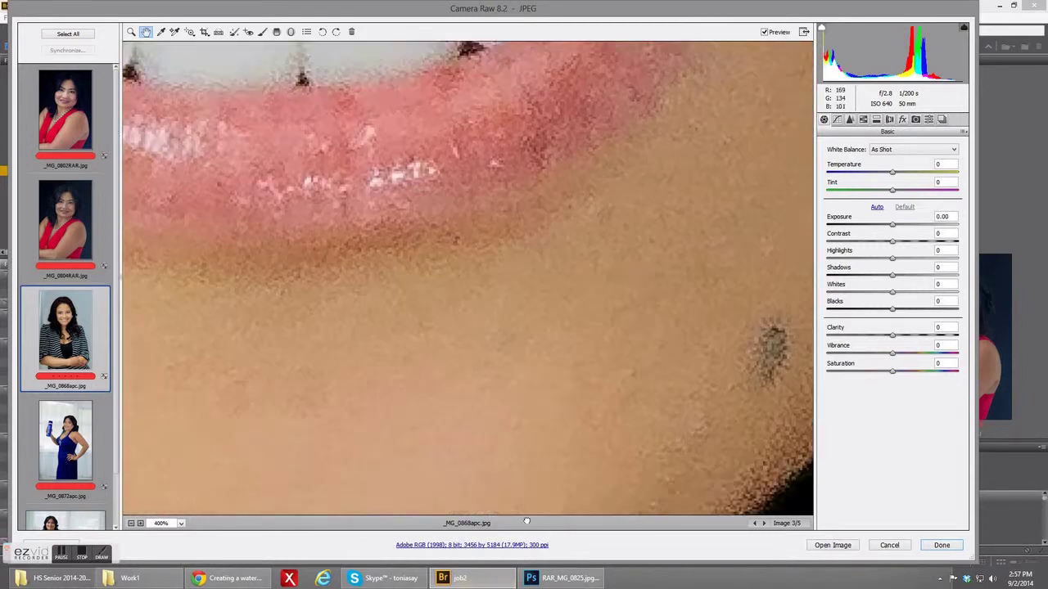
left_click_drag(562, 167, 566, 486)
left_click_drag(673, 145, 664, 436)
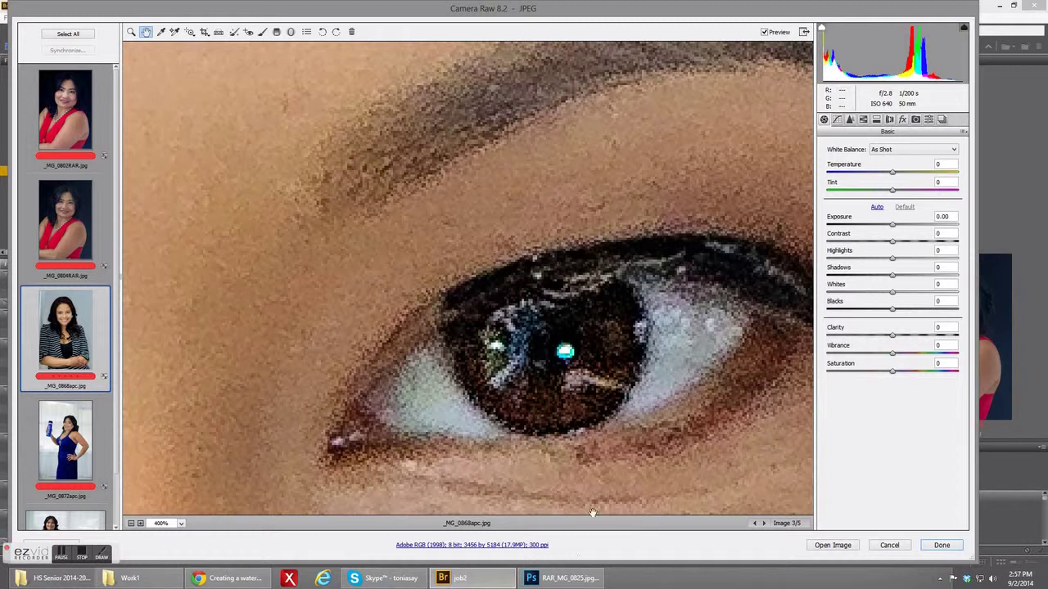
left_click_drag(393, 262, 492, 173)
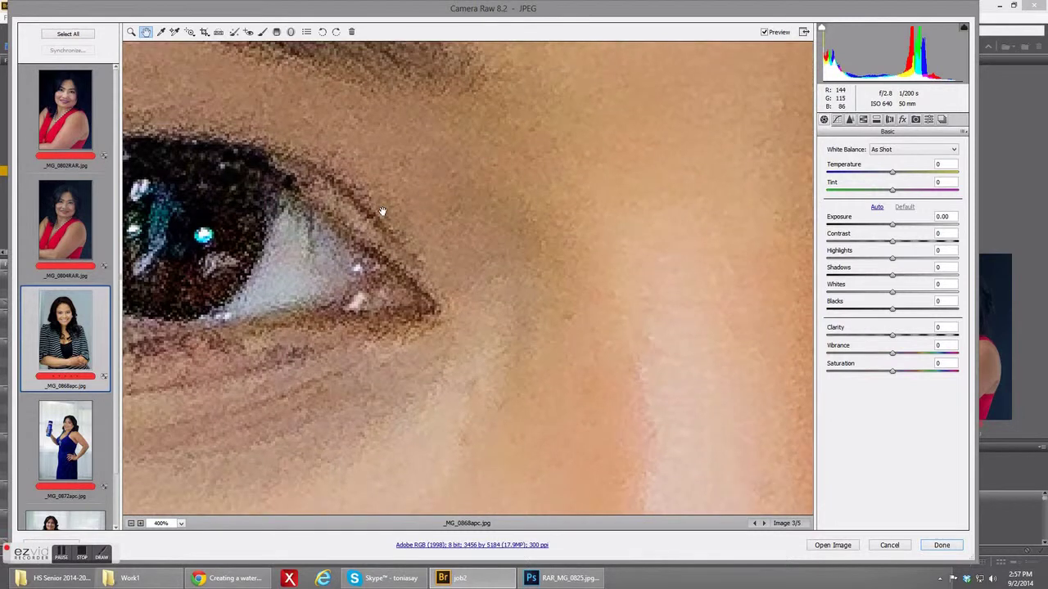
left_click_drag(381, 213, 480, 225)
left_click_drag(371, 190, 465, 248)
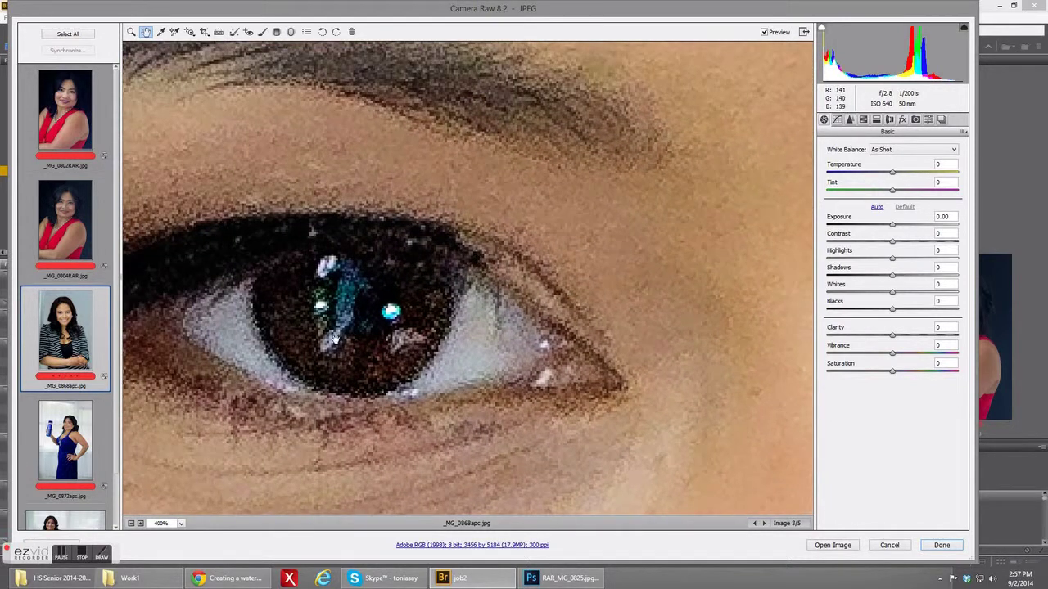
View the standing portrait _MG_0872apc.jpg and make the sofa portrait _MG_0880RAR.jpg the only selected photo.
left_click(65, 442)
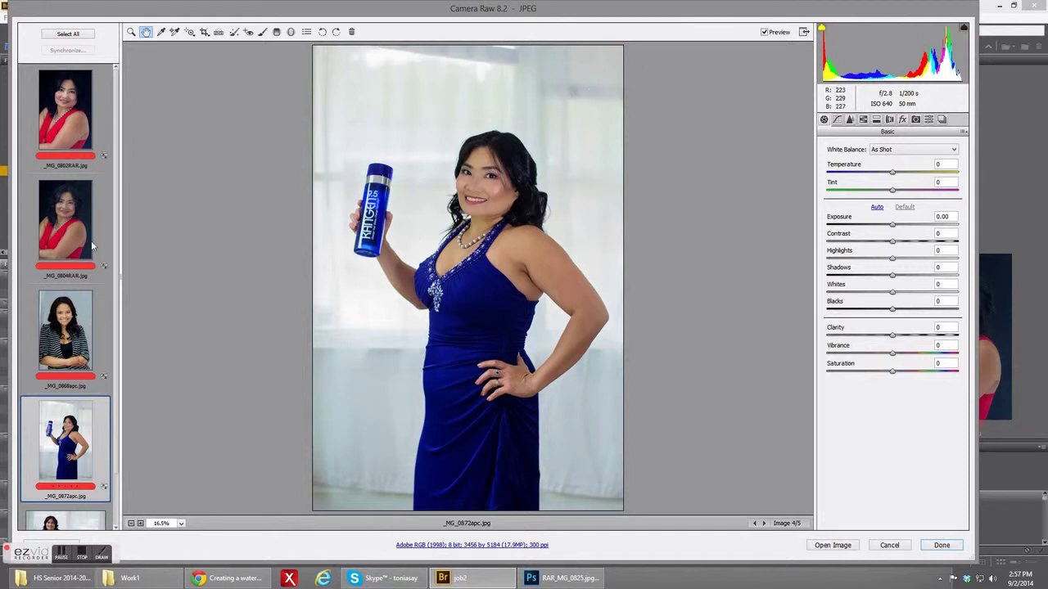
left_click_drag(119, 409, 117, 411)
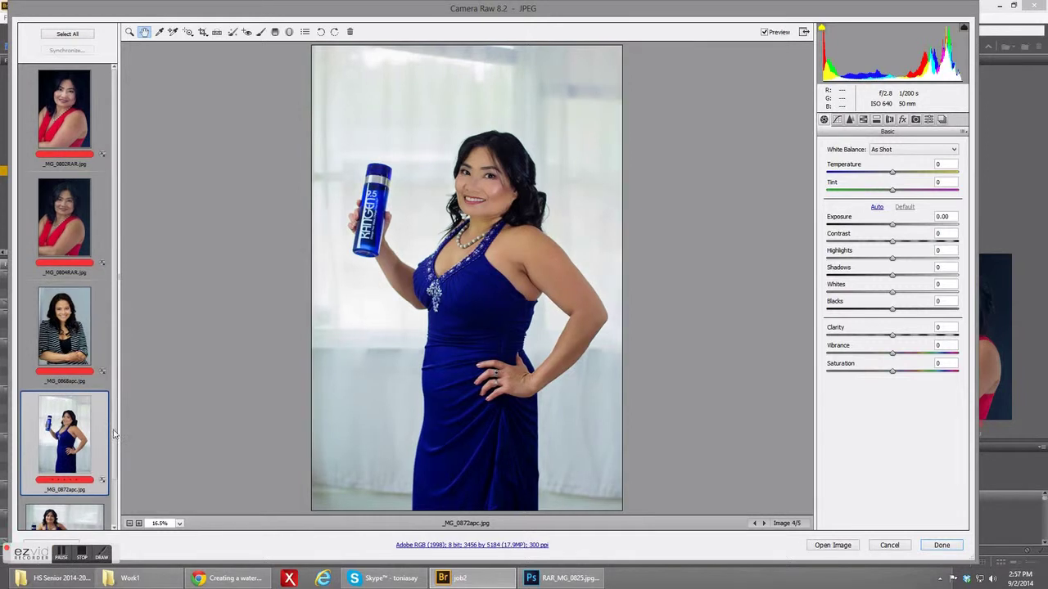
scroll(115, 434, "down", 2)
left_click(82, 483)
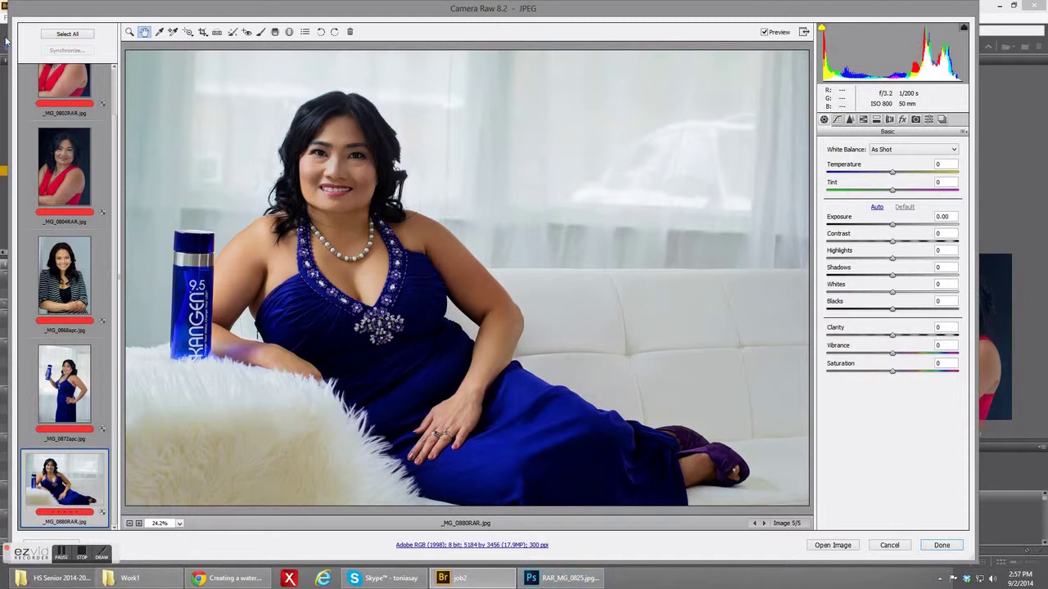
left_click(72, 33)
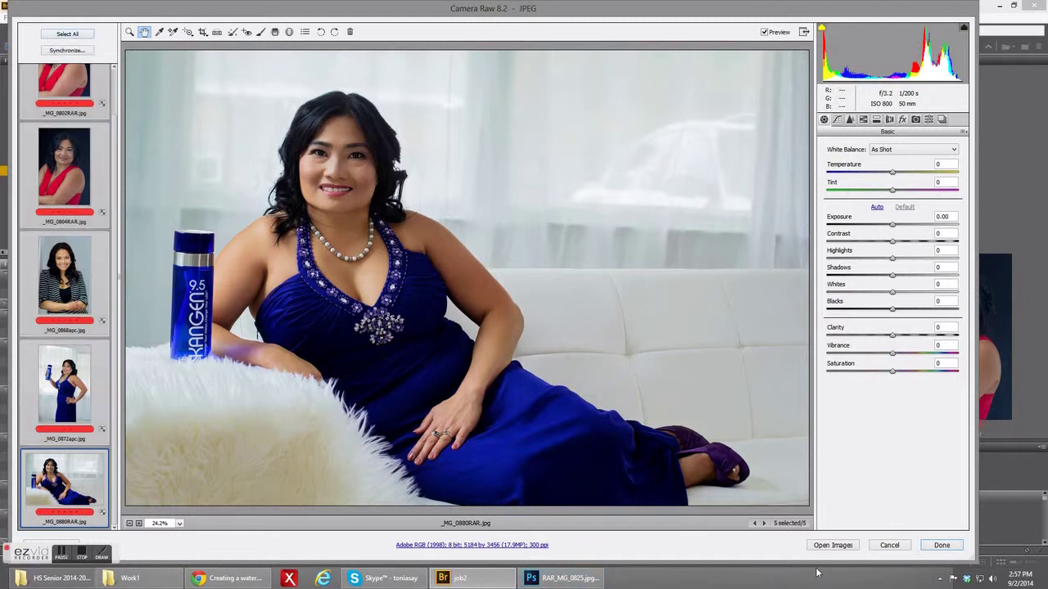
left_click(82, 499)
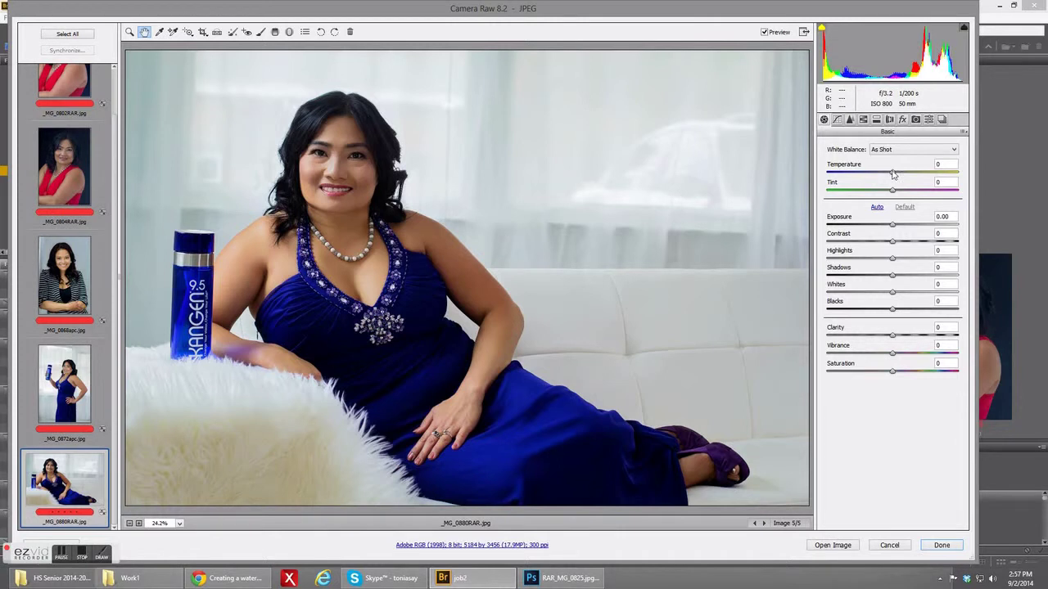
Brighten the curtained window behind the sofa with an Adjustment Brush at +0.50 exposure.
left_click(261, 31)
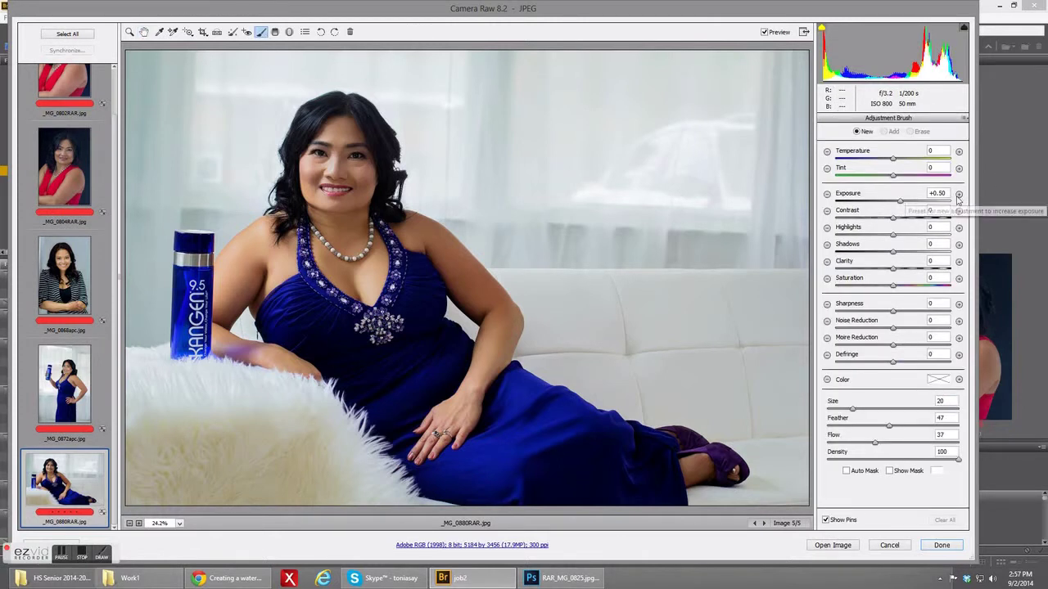
mouse_move(647, 101)
left_mouse_down()
mouse_move(701, 111)
mouse_move(620, 60)
left_mouse_up()
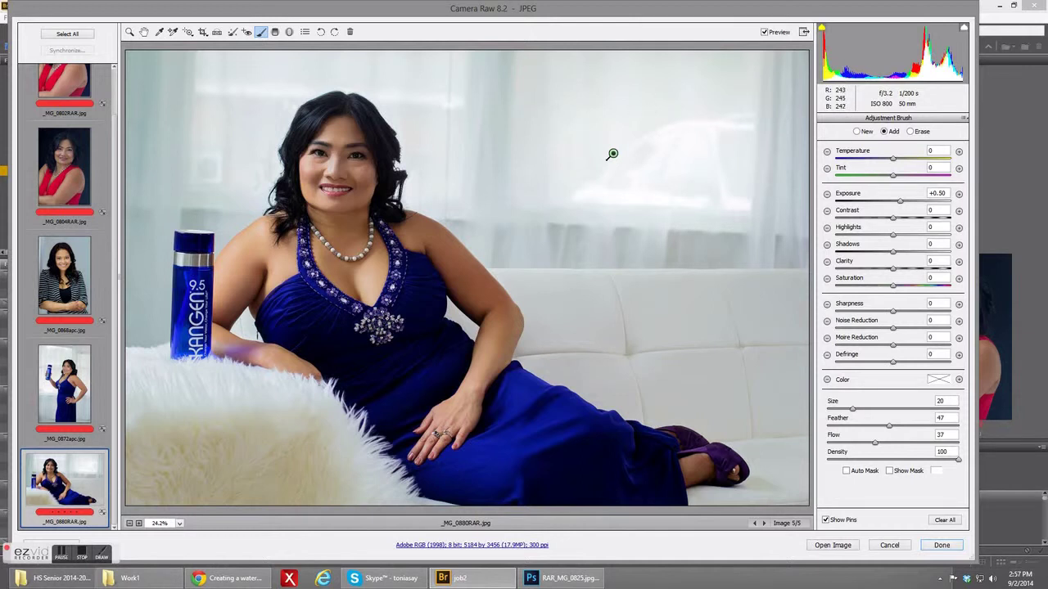
left_click_drag(560, 75, 557, 60)
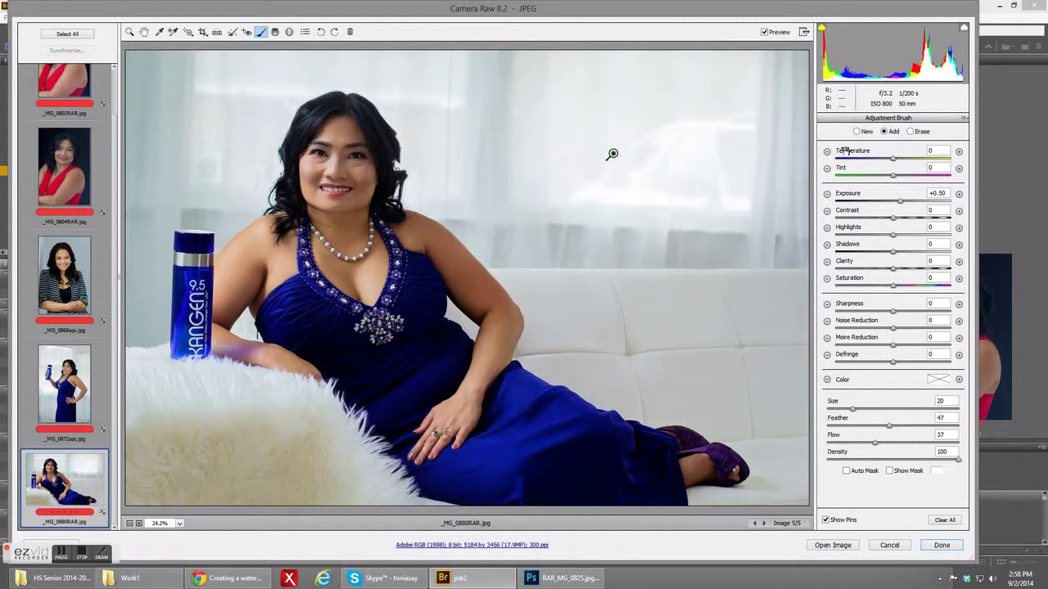
Paint a second Adjustment Brush correction at +1.00 exposure over the curtained window behind the sofa.
left_click(959, 196)
mouse_move(641, 98)
left_mouse_down()
mouse_move(680, 238)
mouse_move(753, 58)
mouse_move(532, 82)
mouse_move(524, 188)
left_mouse_up()
mouse_move(684, 116)
left_mouse_down()
mouse_move(778, 114)
mouse_move(720, 33)
left_mouse_up()
mouse_move(511, 70)
left_mouse_down()
mouse_move(459, 102)
mouse_move(455, 147)
left_mouse_up()
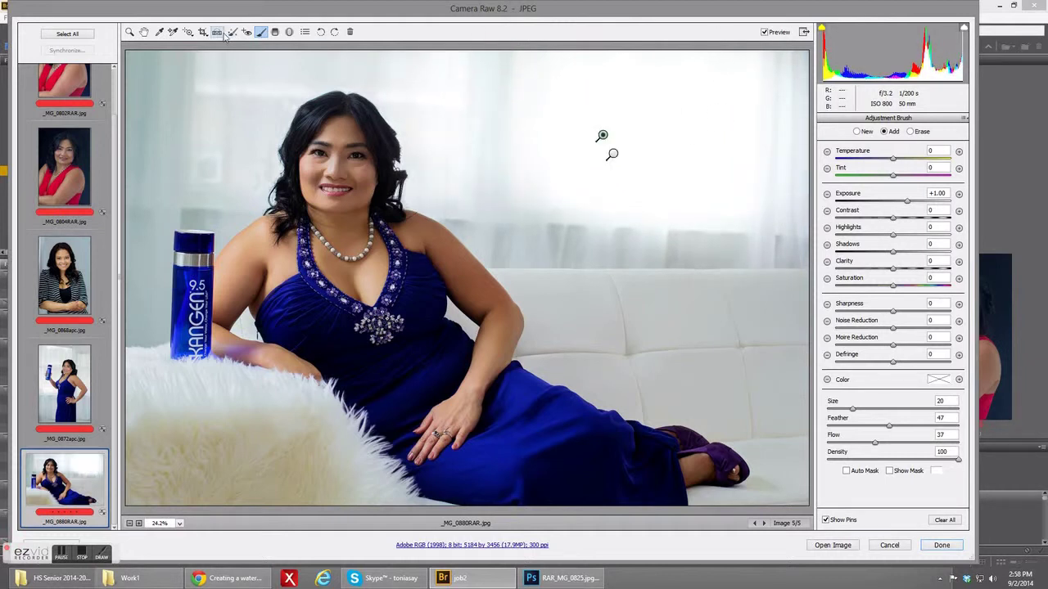
Extend the +1.00 exposure brush correction over the curtain beside and above the head and along the curtain's lower edge.
mouse_move(258, 62)
left_mouse_down()
mouse_move(192, 103)
mouse_move(168, 139)
mouse_move(201, 196)
mouse_move(143, 122)
left_mouse_up()
left_click_drag(307, 70, 381, 78)
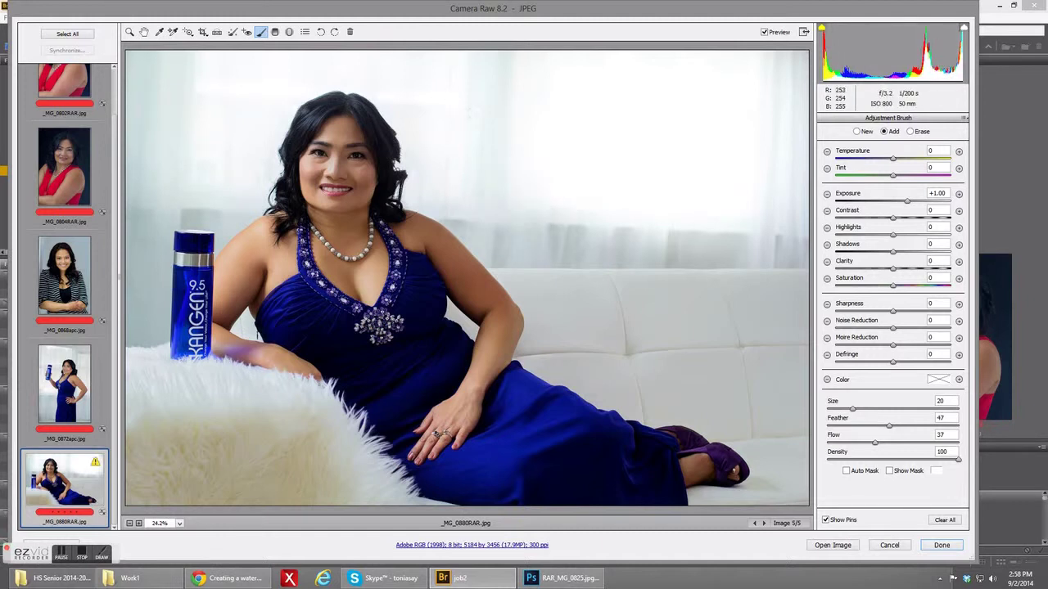
left_click_drag(524, 242, 778, 241)
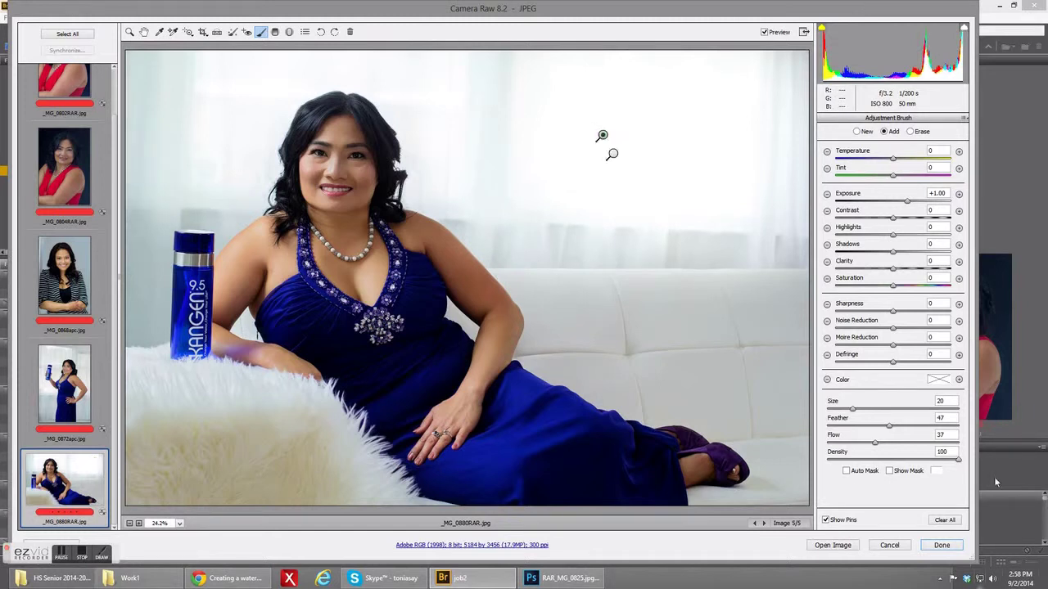
Select all five photos in Camera Raw and open them as images in Photoshop.
key("ctrl+a")
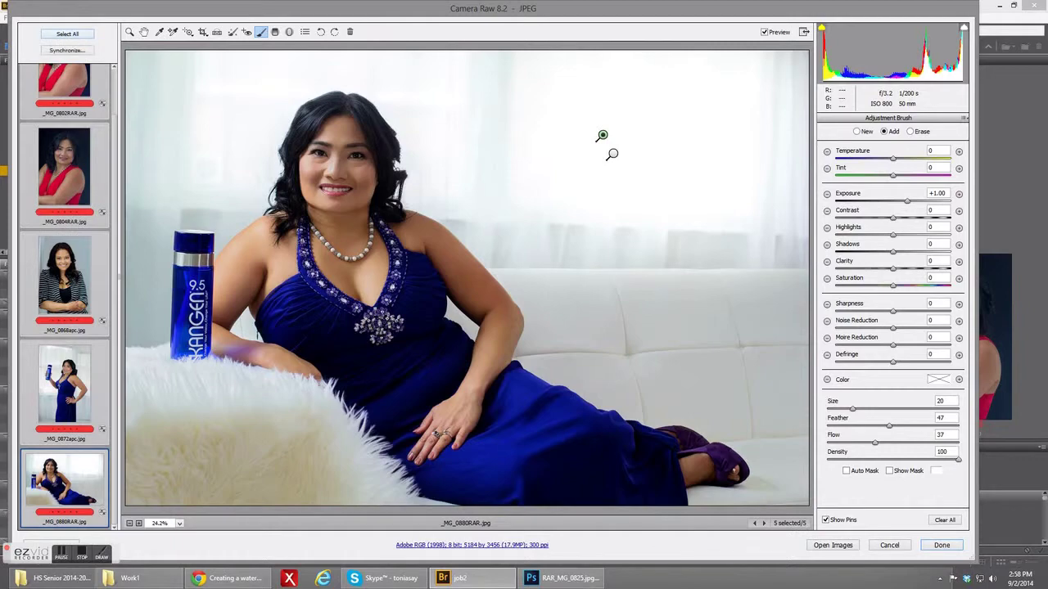
left_click(817, 546)
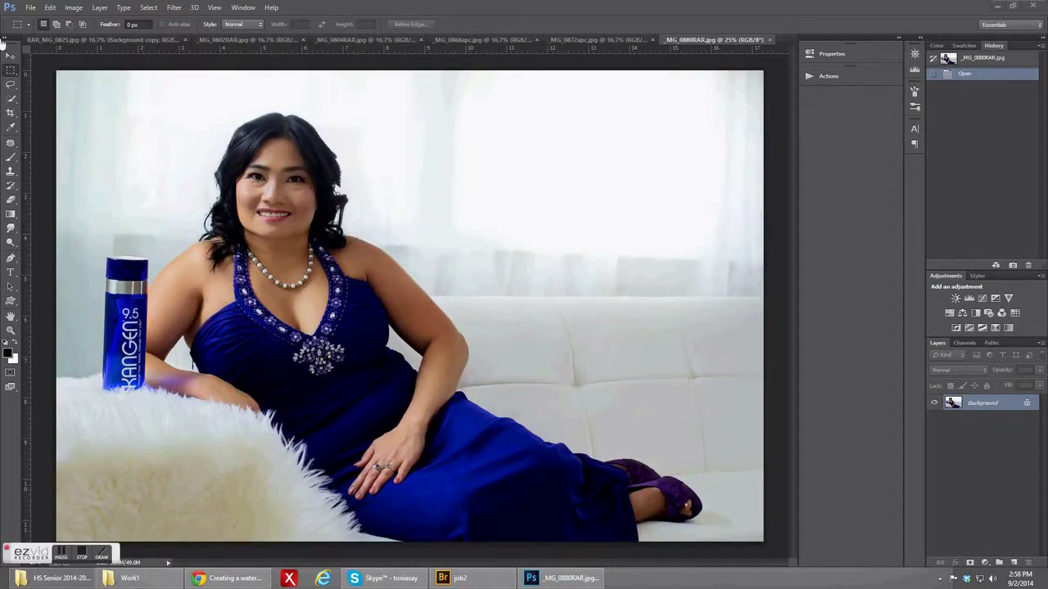
left_click_drag(56, 71, 761, 540)
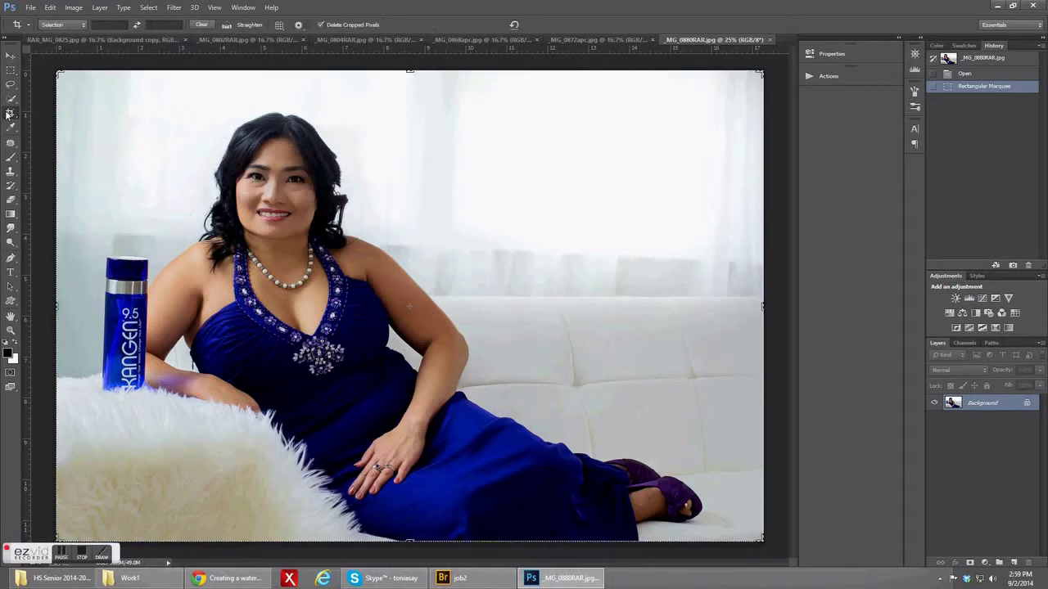
left_click(148, 7)
left_click(151, 31)
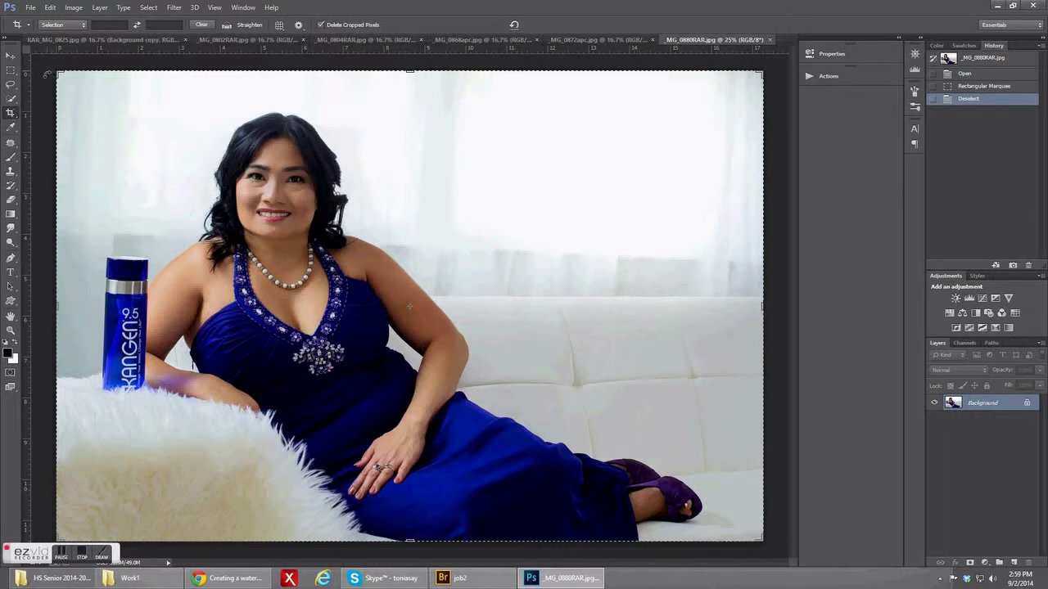
left_click(409, 306)
key("v")
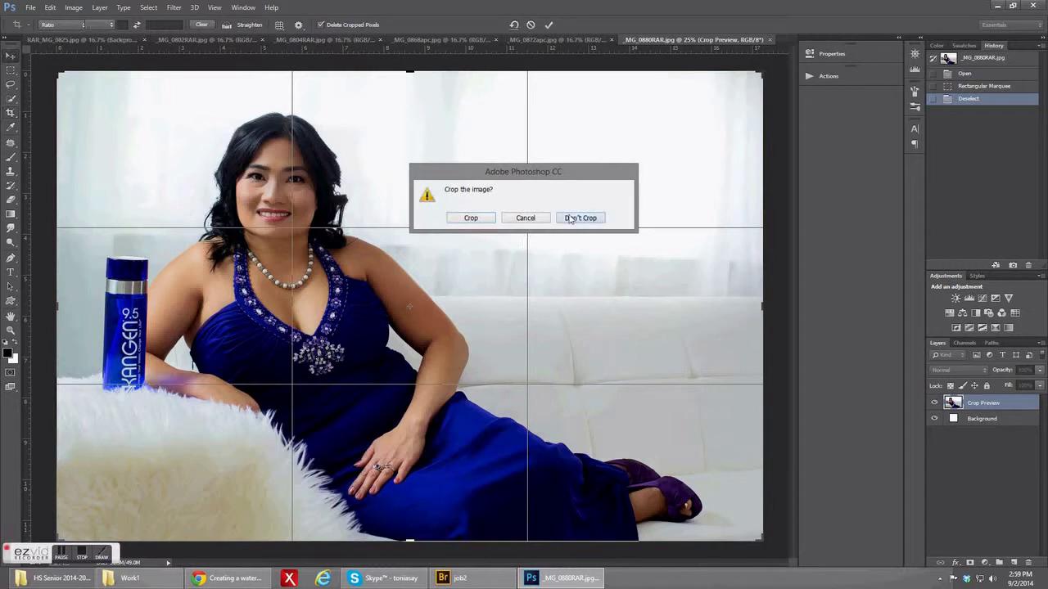
left_click(581, 218)
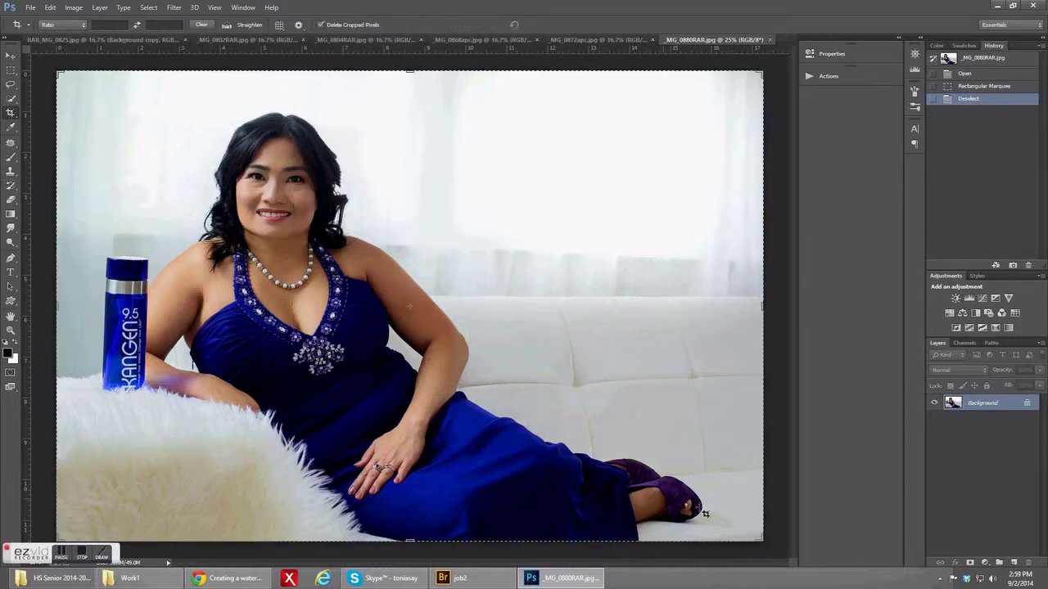
Rotate the sofa portrait _MG_0880RAR.jpg slightly to straighten it and crop it just inside its edges.
left_click(527, 253)
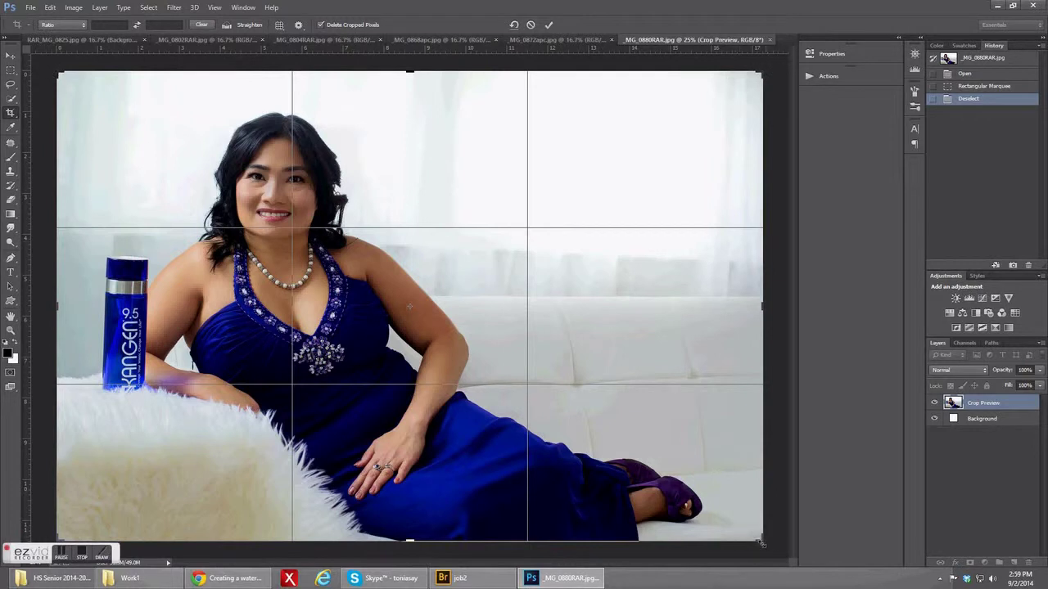
mouse_move(771, 549)
left_mouse_down()
mouse_move(773, 533)
mouse_move(773, 543)
left_mouse_up()
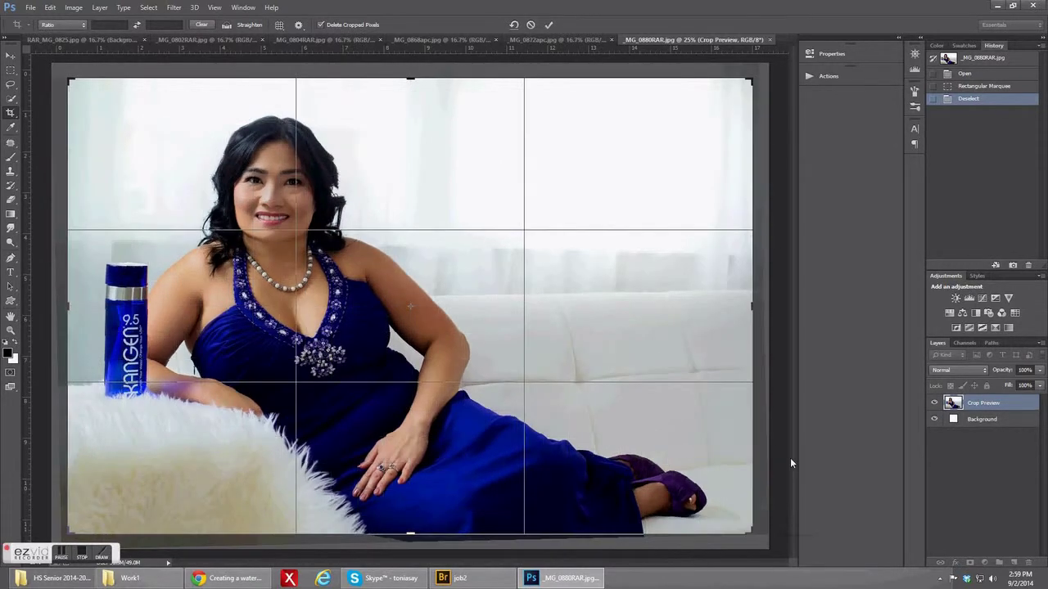
key("Return")
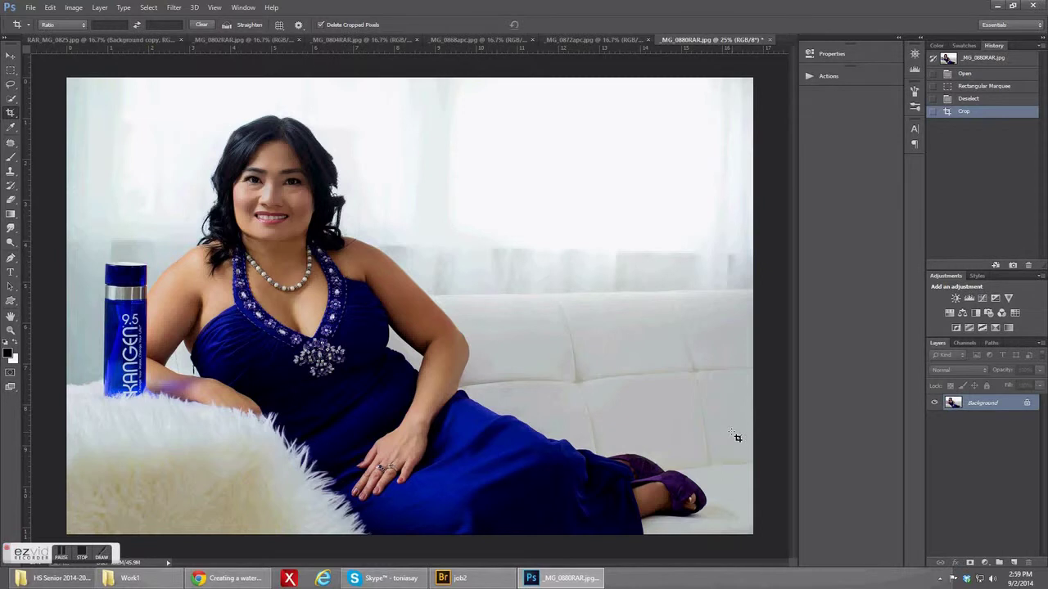
Crop the standing portrait _MG_0872apc.jpg tighter on all four sides, trimming most from its left and bottom edges.
left_click(593, 40)
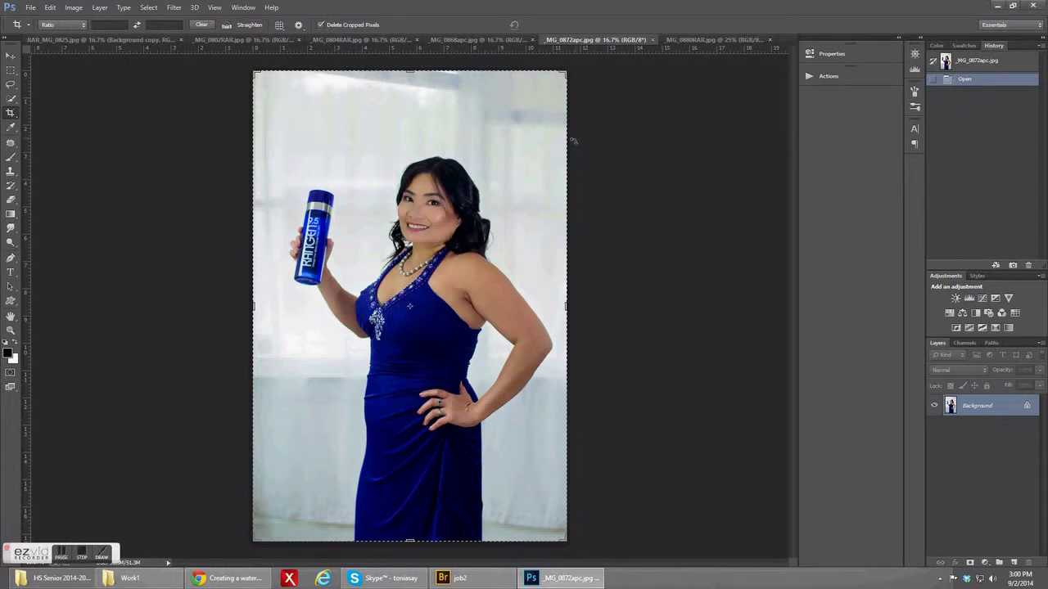
left_click_drag(568, 72, 561, 79)
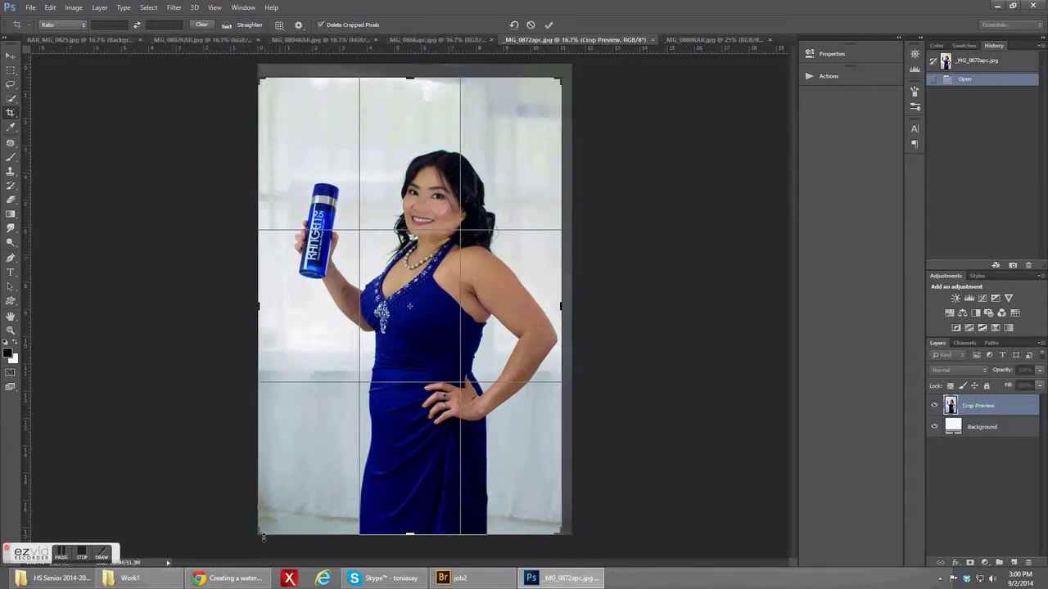
left_click_drag(255, 537, 268, 524)
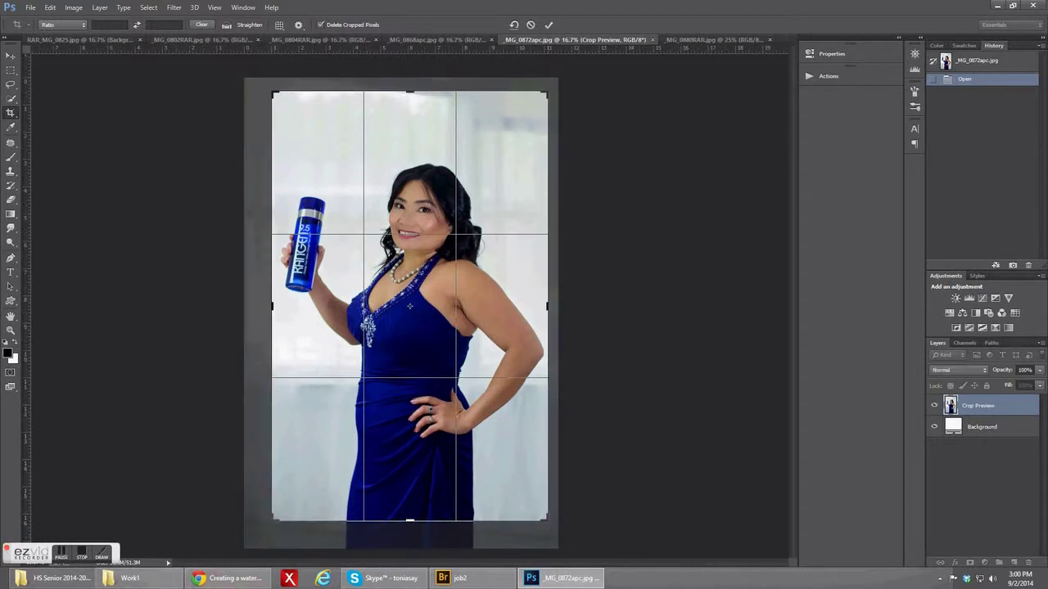
key("Return")
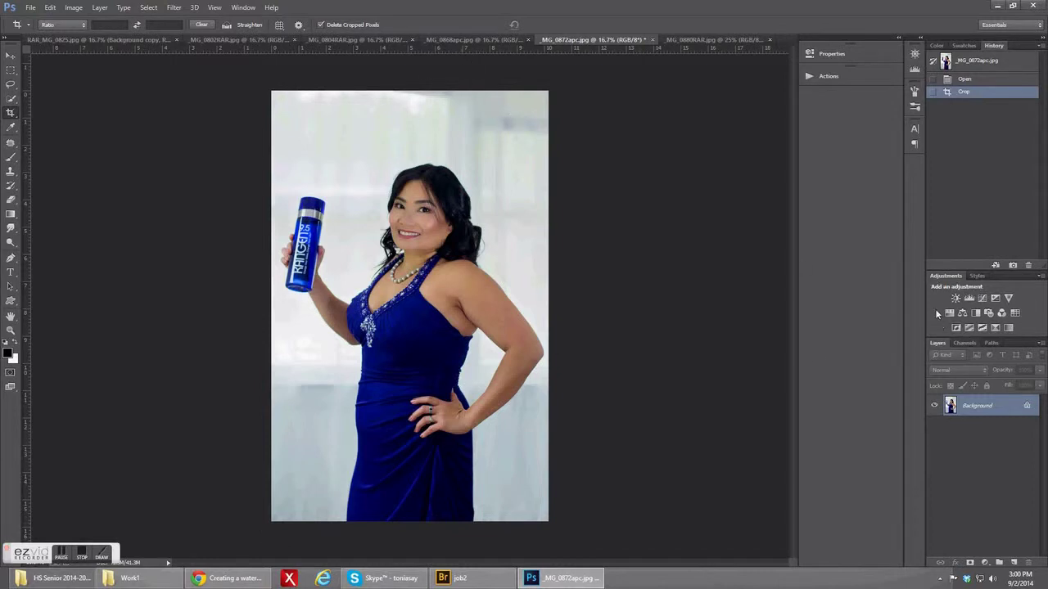
Brighten the standing portrait with a Curves adjustment layer, raising the midtones to input 127, output 181.
left_click(981, 299)
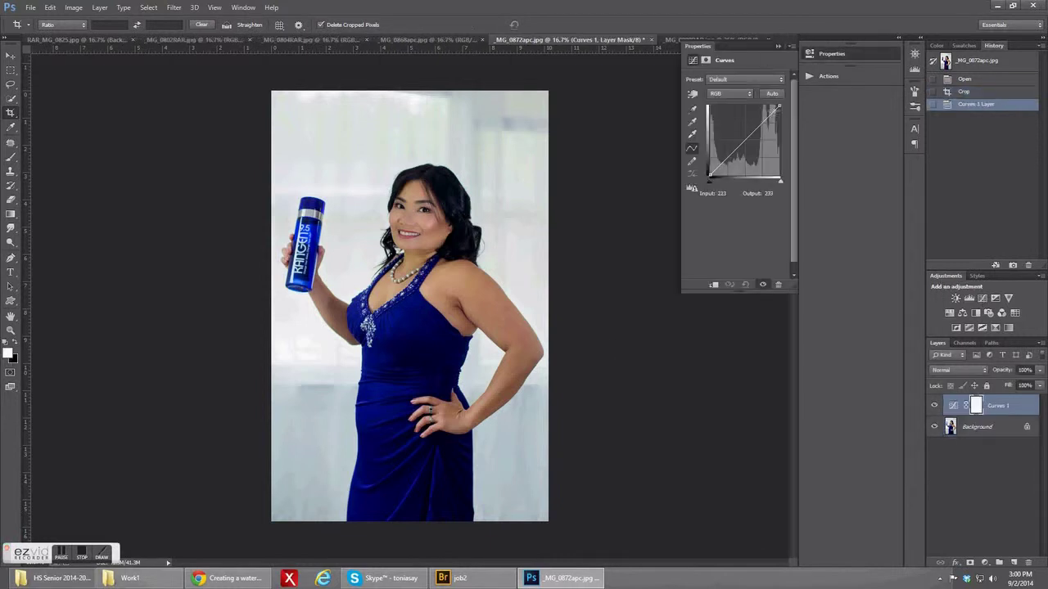
left_click_drag(751, 129, 743, 121)
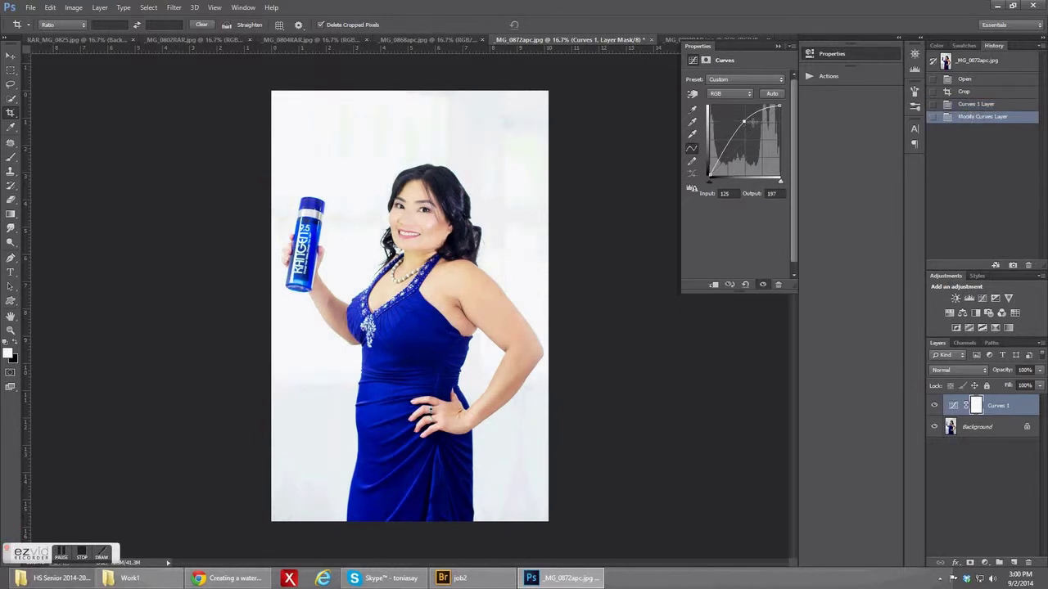
left_click_drag(742, 121, 744, 125)
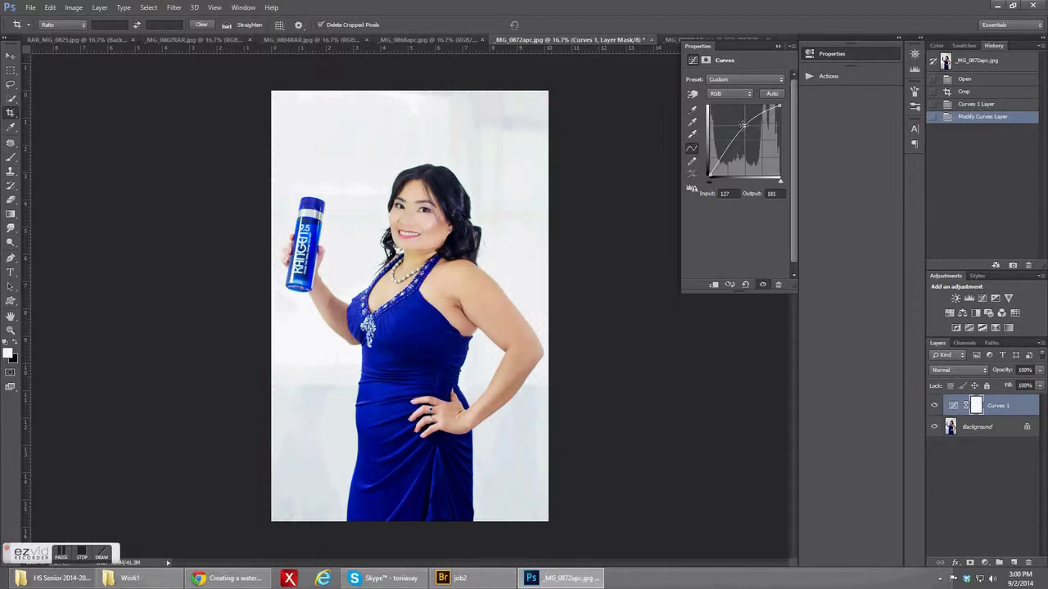
Target the Curves layer's mask and set up a black brush of 800 px with 0% hardness.
left_click(976, 405)
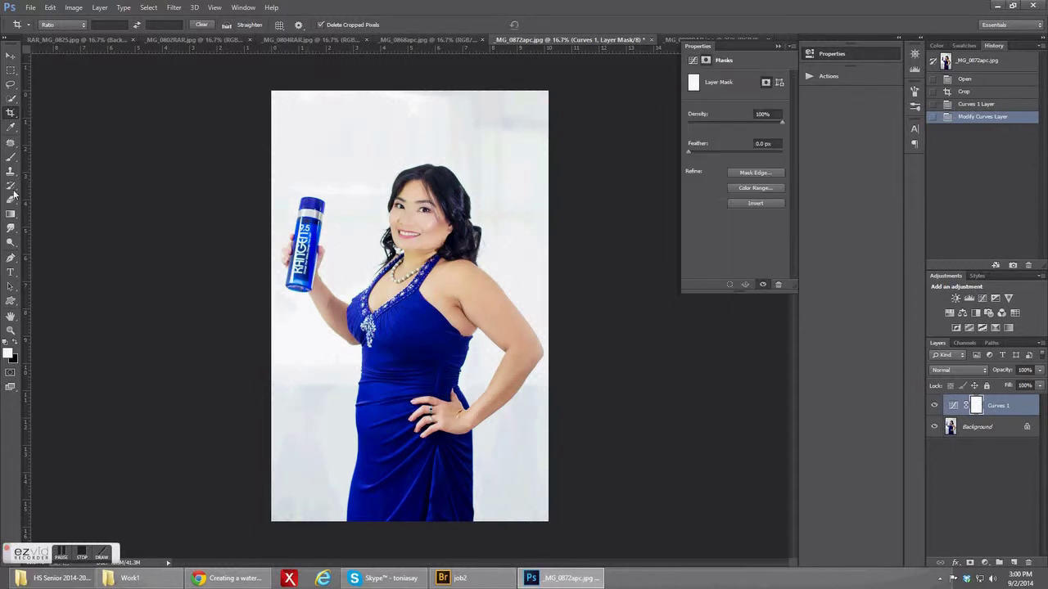
left_click(11, 156)
left_click(15, 342)
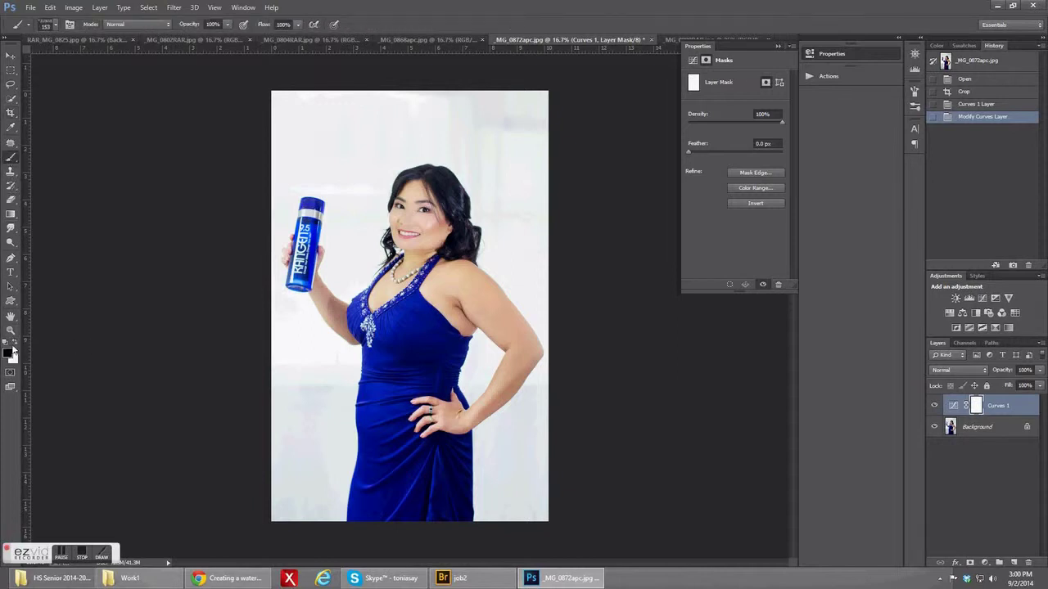
left_click(53, 27)
left_click_drag(124, 109, 122, 115)
left_click(93, 152)
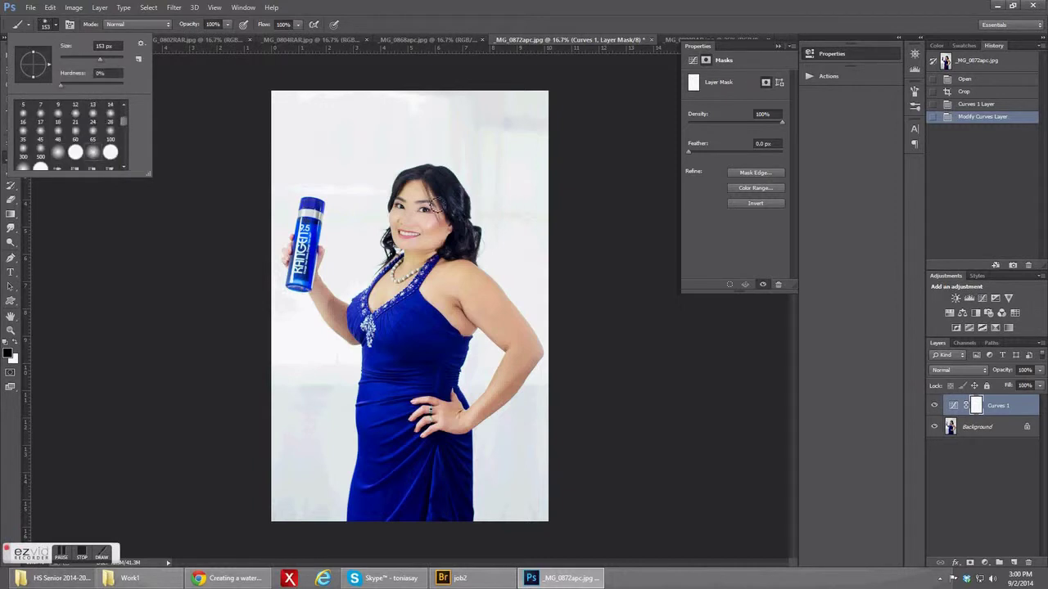
left_click(180, 194)
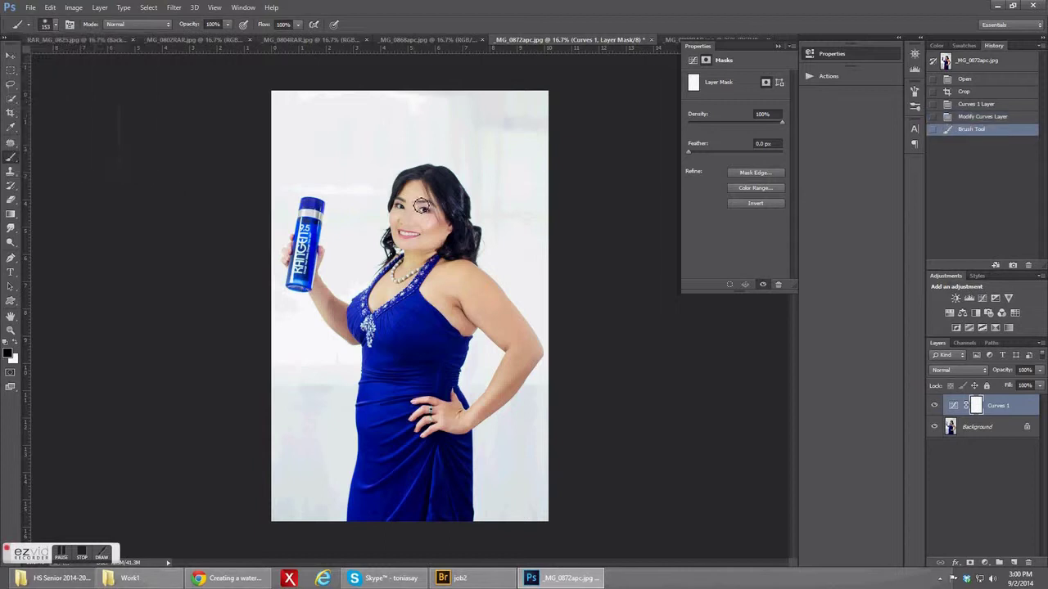
left_click(52, 24)
left_click_drag(63, 87, 59, 86)
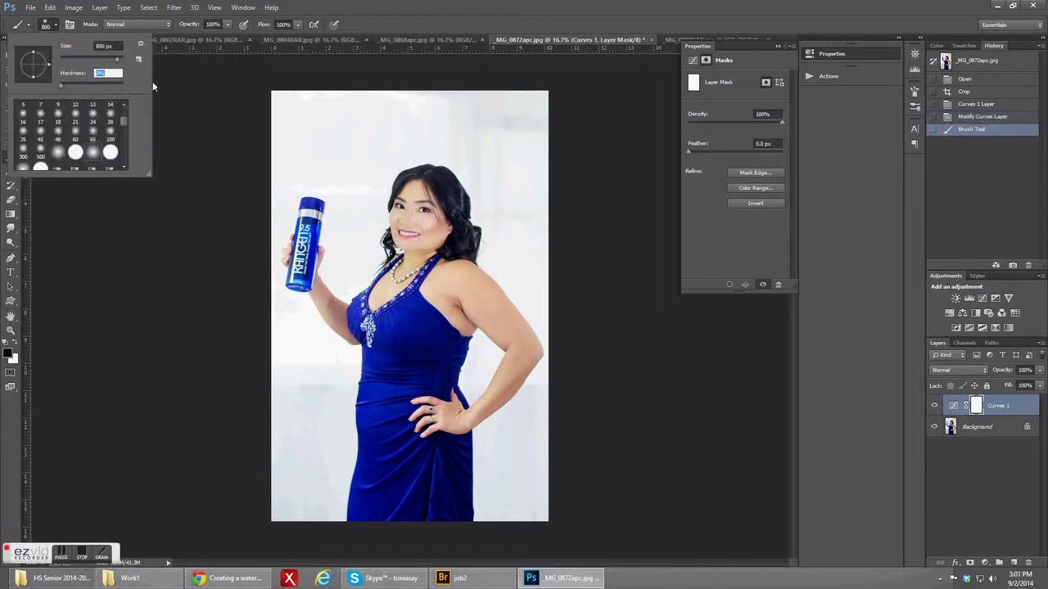
left_click(578, 157)
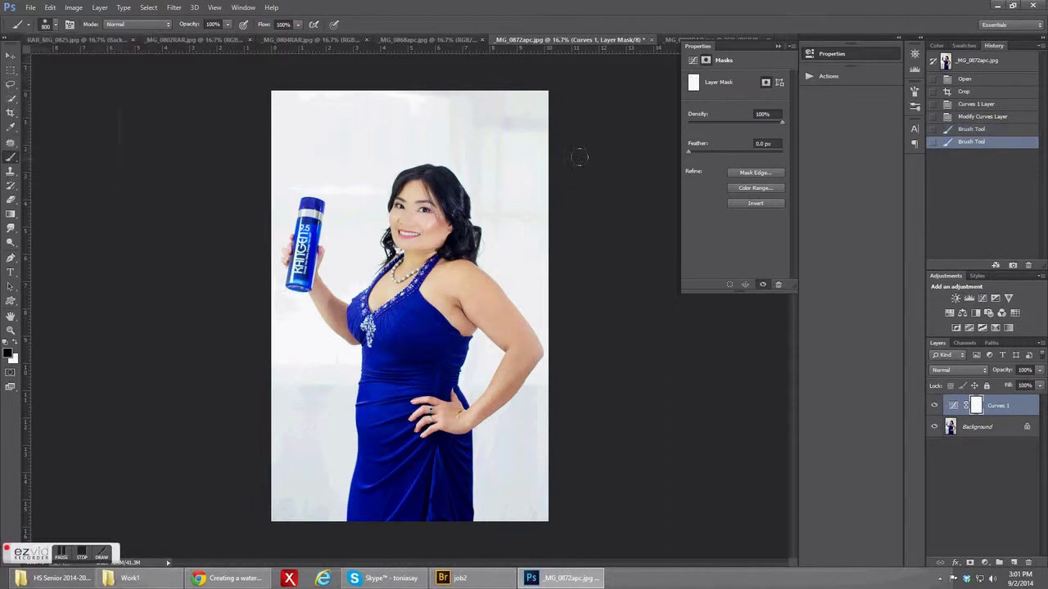
Paint the woman, her raised arm and the bottle black on the Curves mask, leaving the background brightened.
mouse_move(421, 208)
left_mouse_down()
mouse_move(413, 226)
mouse_move(404, 218)
mouse_move(422, 267)
mouse_move(385, 331)
mouse_move(397, 418)
mouse_move(411, 402)
mouse_move(447, 415)
mouse_move(463, 306)
mouse_move(495, 311)
mouse_move(448, 370)
mouse_move(384, 392)
left_mouse_up()
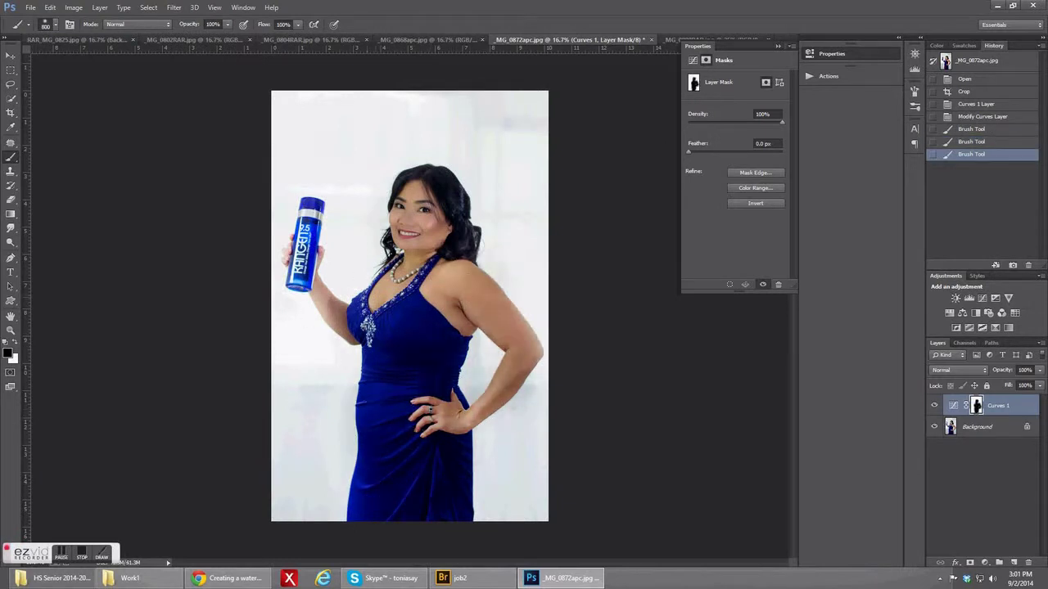
left_click(325, 300)
mouse_move(313, 311)
left_mouse_down()
mouse_move(285, 216)
mouse_move(294, 192)
left_mouse_up()
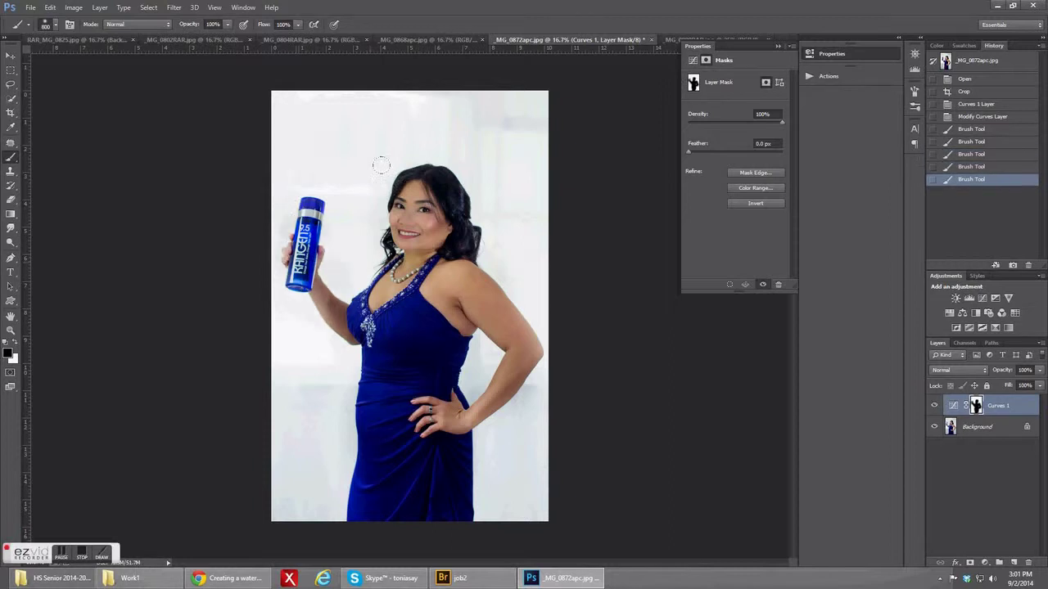
left_click(294, 192)
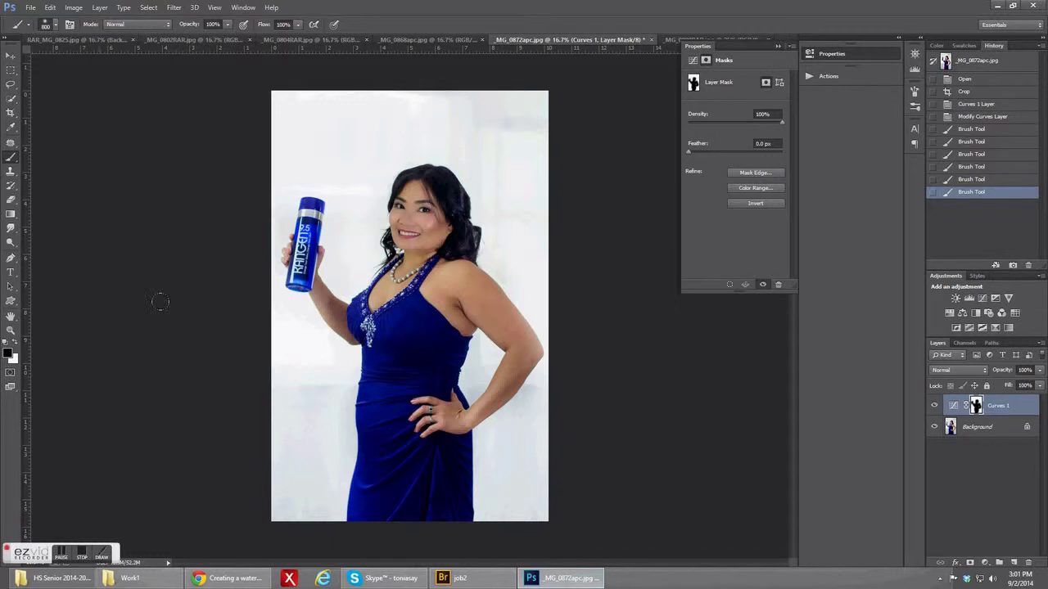
Straighten and crop _MG_0868apc.jpg slightly inside its edges, and duplicate its Background layer.
left_click(442, 42)
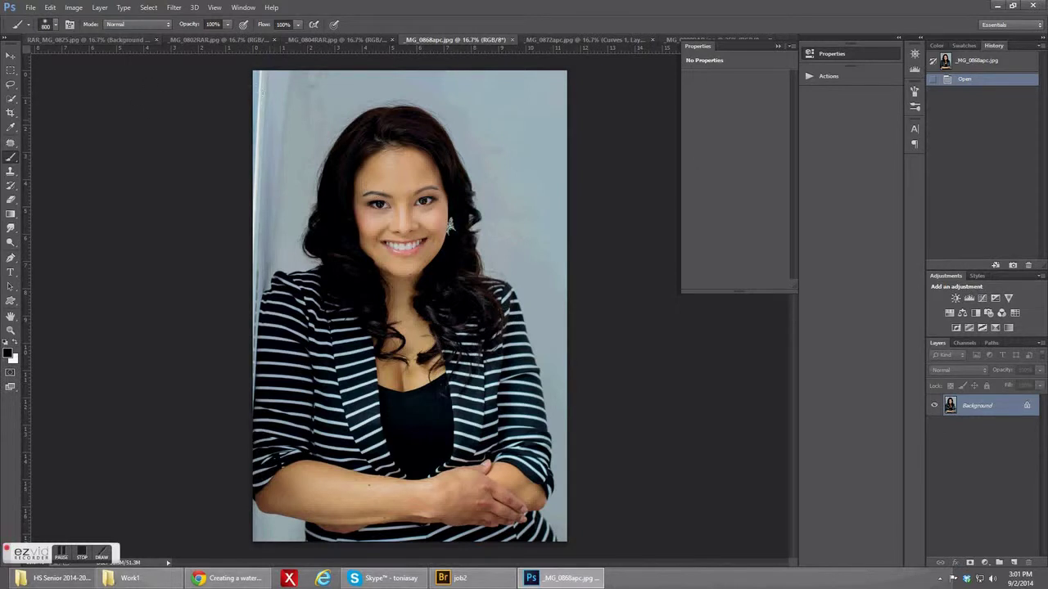
left_click(11, 112)
left_click_drag(576, 543, 583, 534)
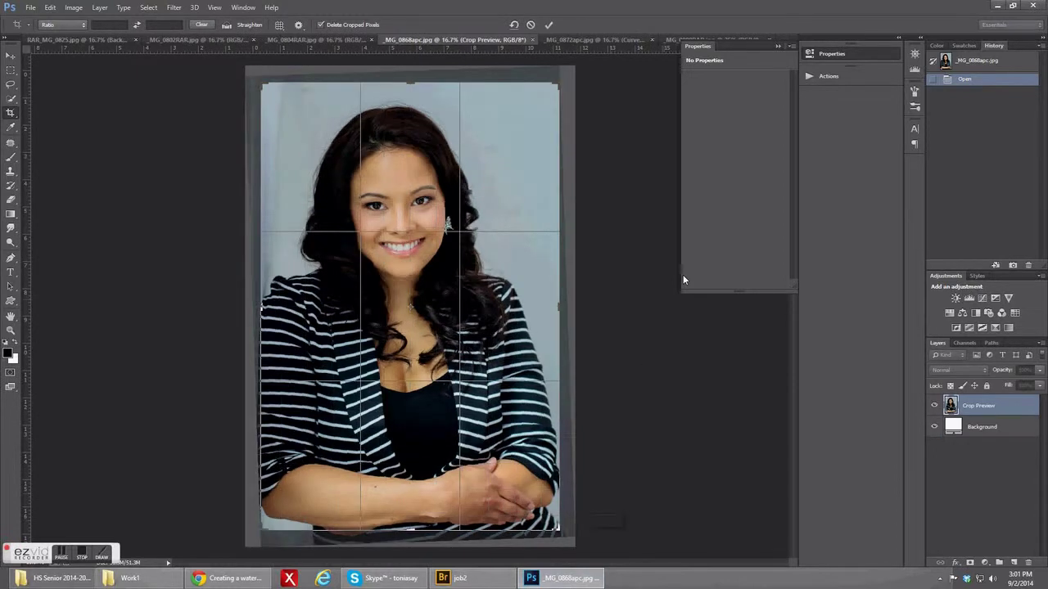
key("Return")
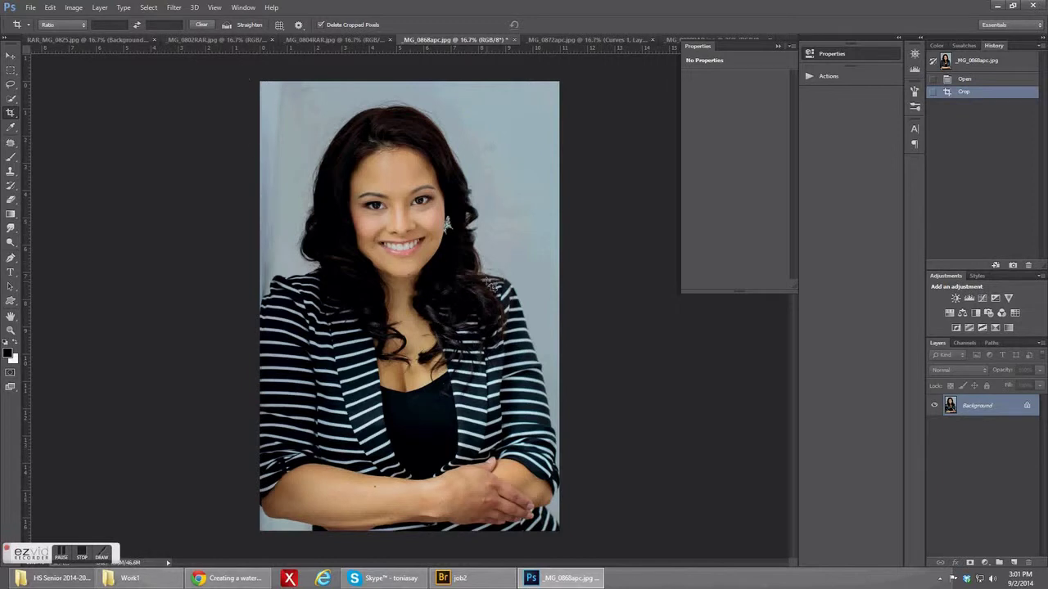
left_click_drag(987, 410, 1014, 563)
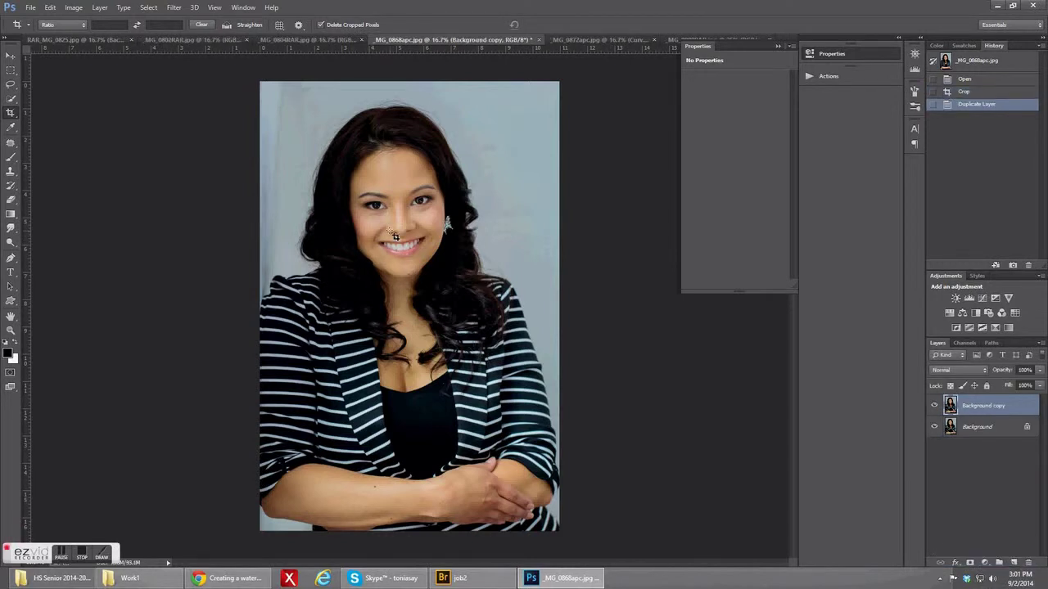
Set up the Burn tool for the eyes with midtones range, 16% exposure and a 15 px brush at 0% hardness.
key("ctrl+plus")
key("ctrl+plus")
key("ctrl+plus")
key("ctrl+plus")
key("ctrl+plus")
key("ctrl+plus")
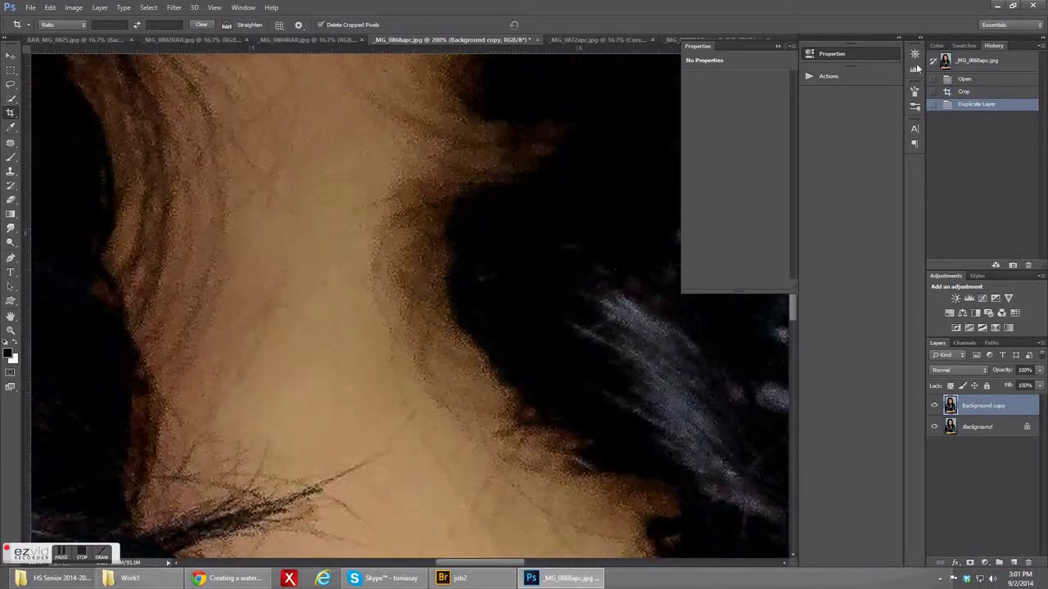
left_click(781, 45)
left_click_drag(789, 310, 787, 209)
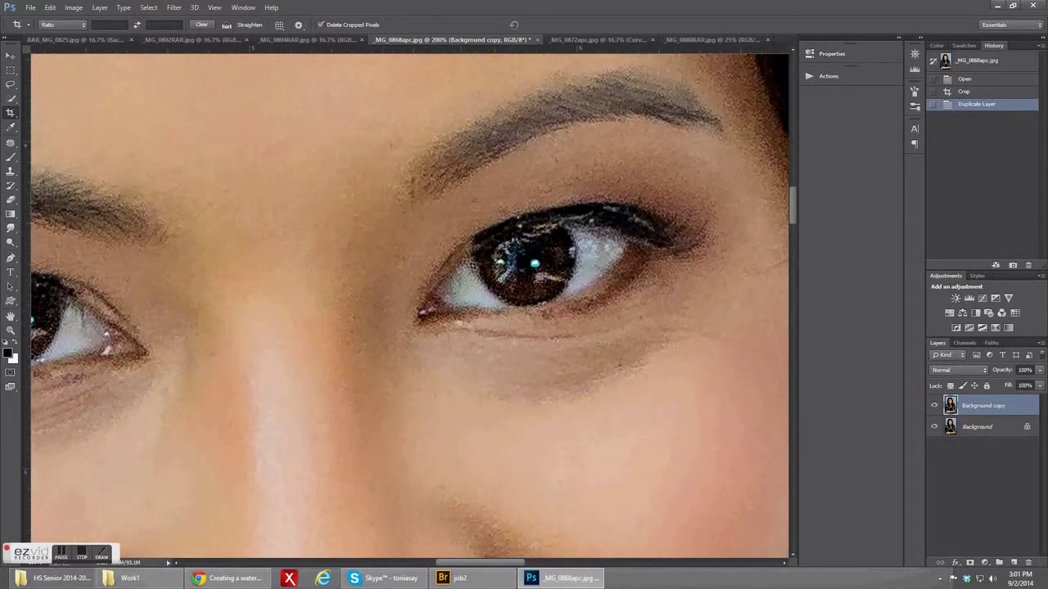
left_click(11, 243)
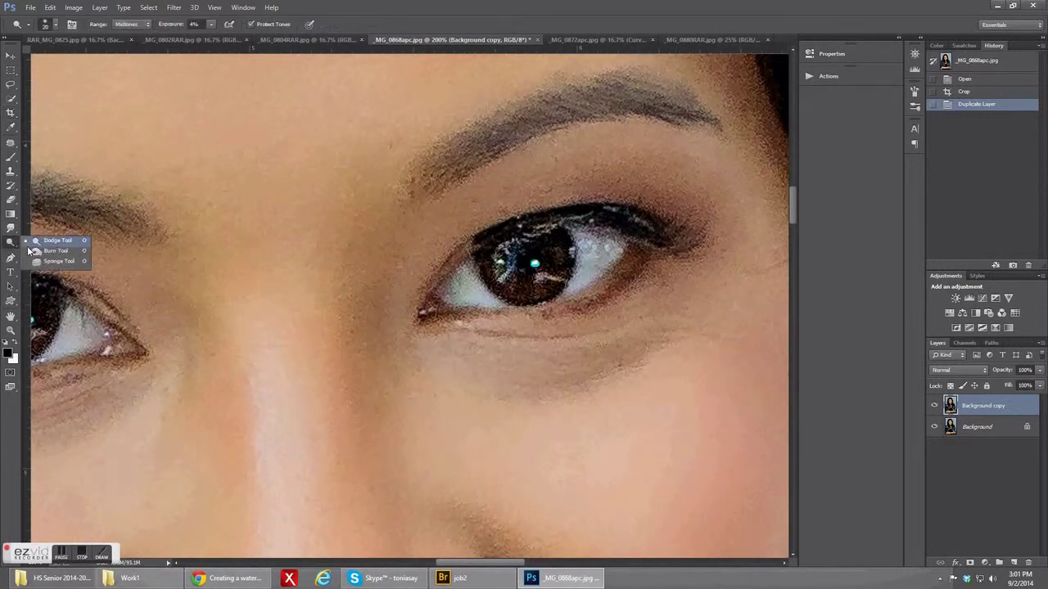
left_click(56, 250)
left_click_drag(211, 28, 212, 37)
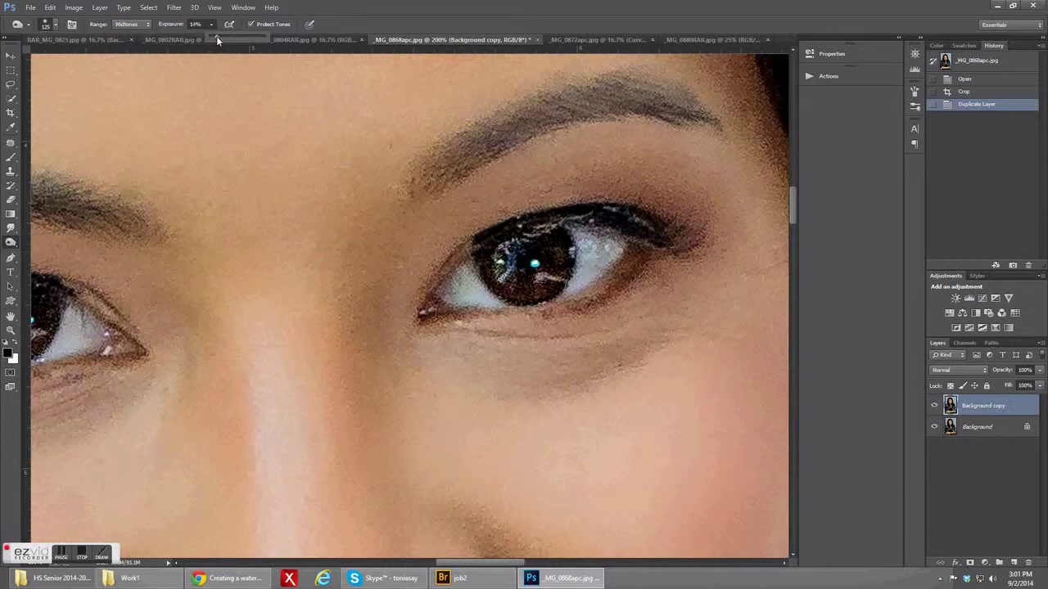
left_click(55, 24)
left_click(65, 60)
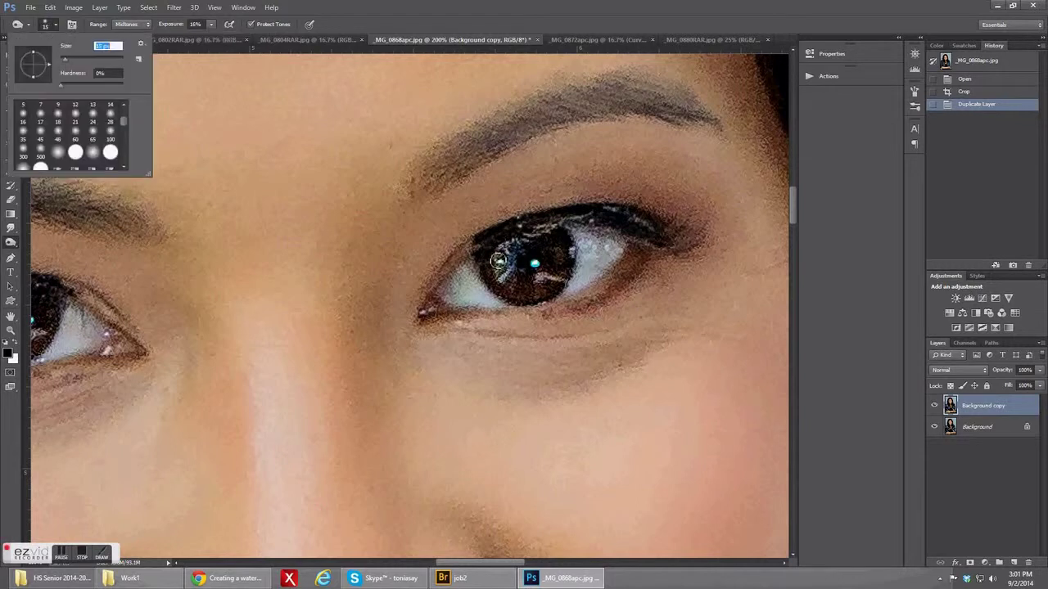
Burn the inner upper lid line of her left eye on Background copy, raising the exposure to 26% for the final strokes.
left_click(466, 251)
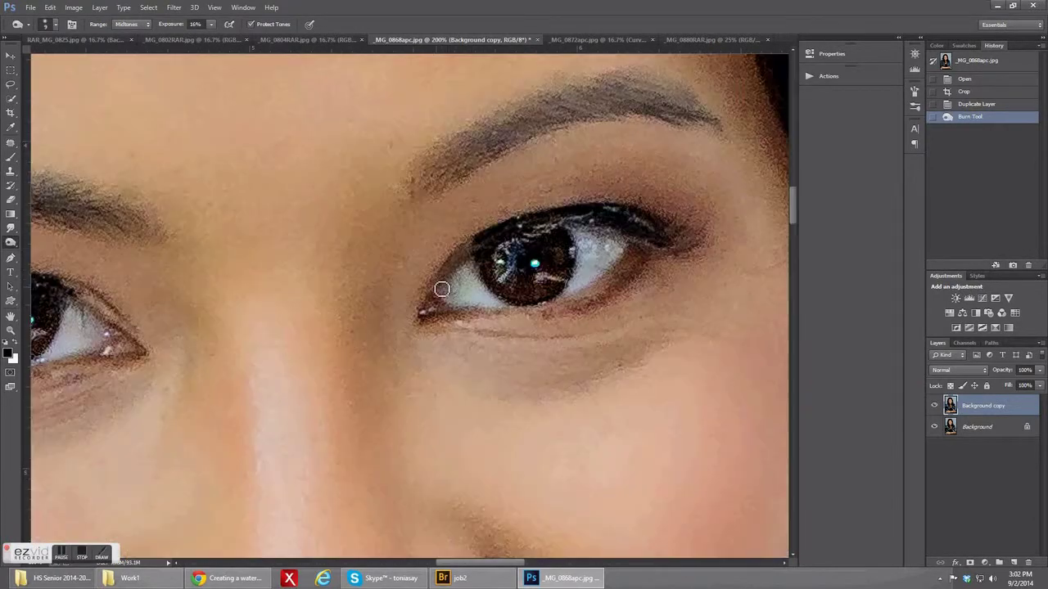
left_click_drag(442, 288, 479, 251)
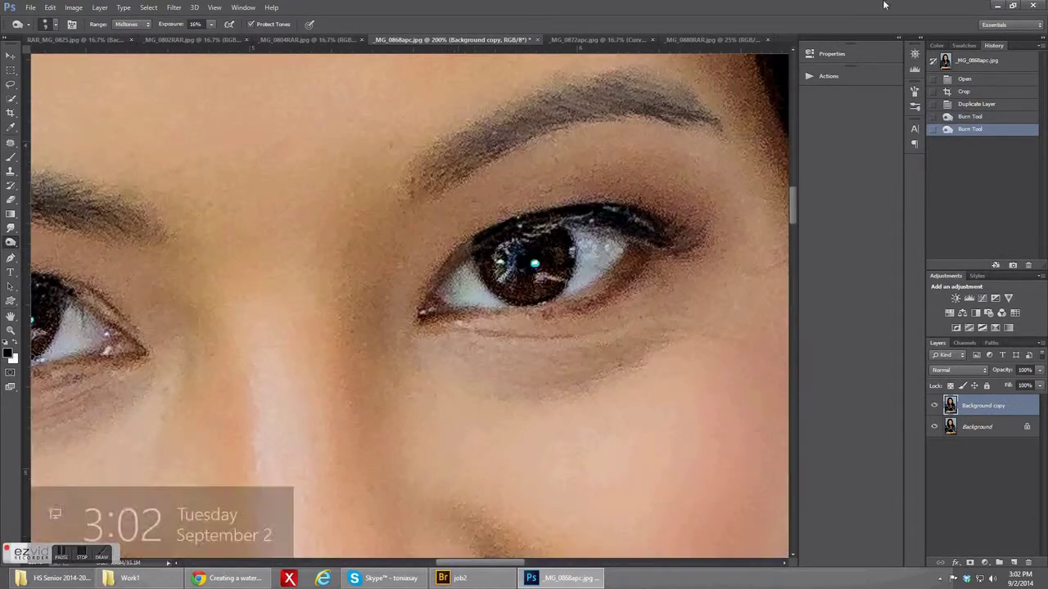
left_click(211, 25)
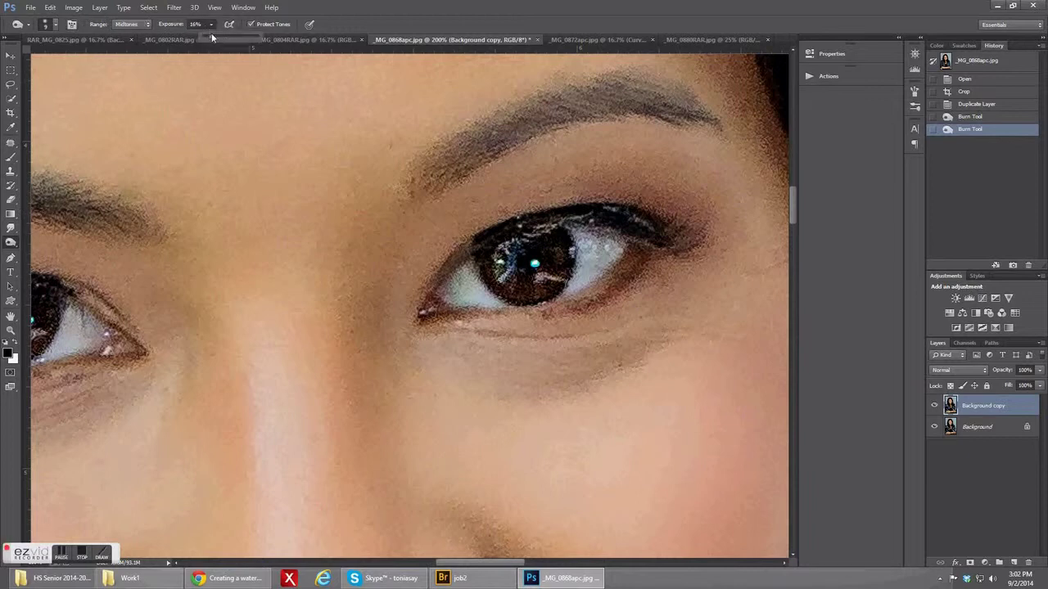
left_click(482, 251)
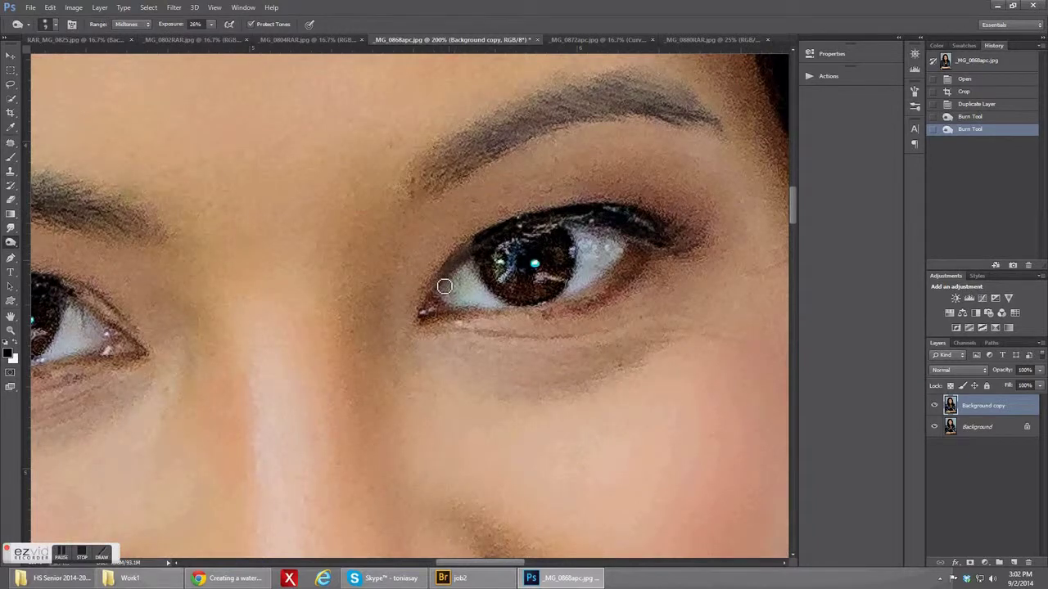
left_click_drag(472, 259, 487, 250)
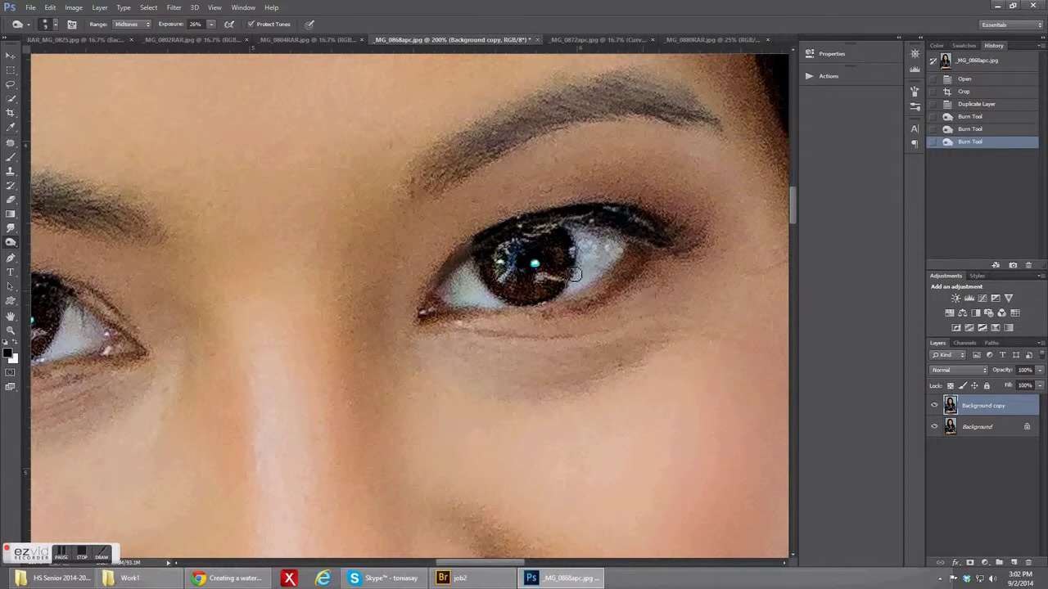
Burn the inner upper lid line and the outer-corner lashes of her right eye at 26% exposure.
left_click_drag(499, 565, 461, 565)
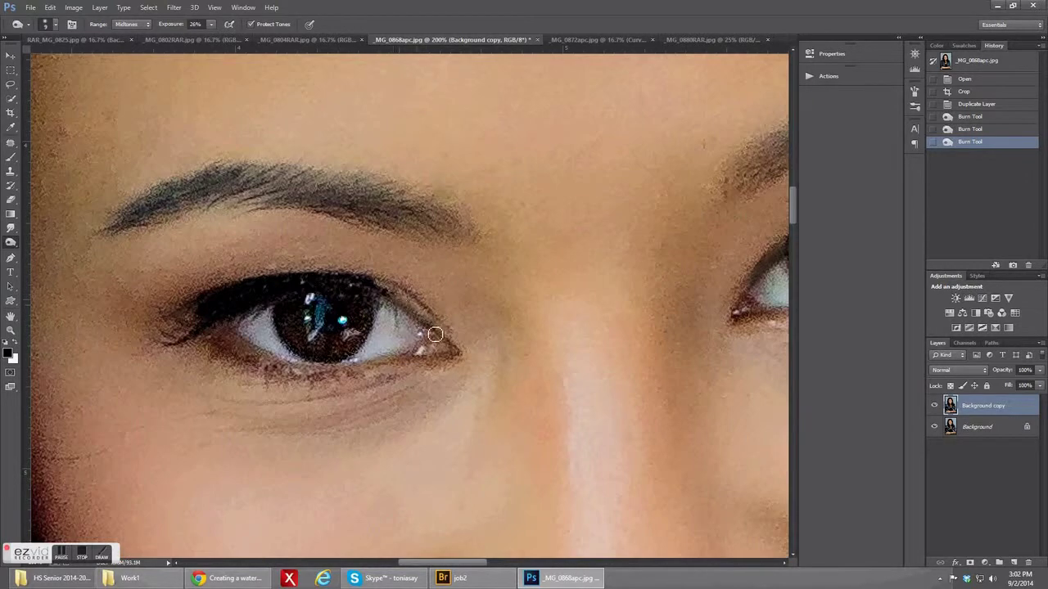
left_click_drag(393, 297, 387, 312)
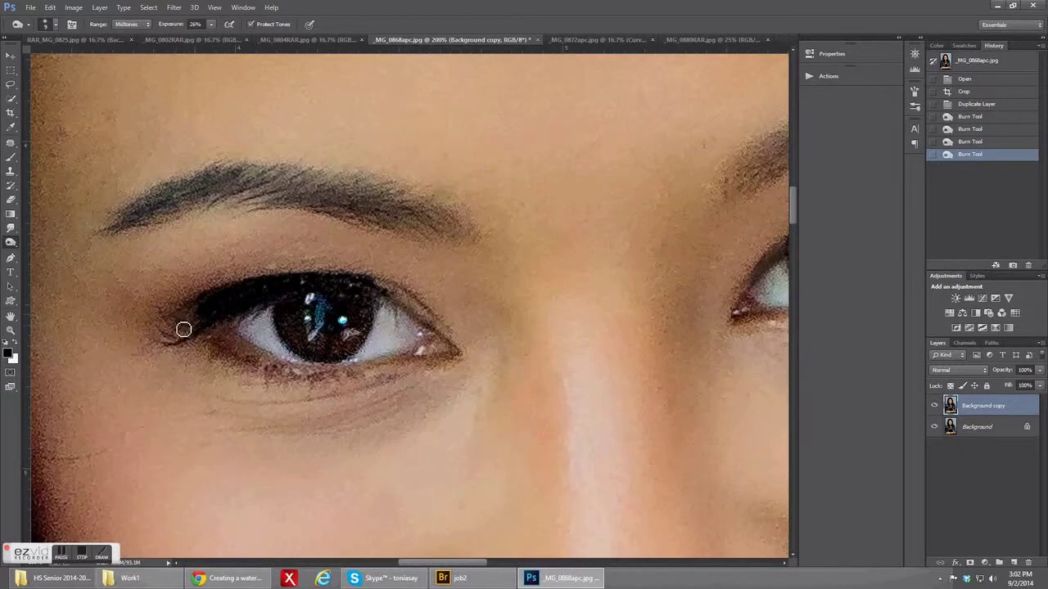
left_click_drag(191, 328, 190, 324)
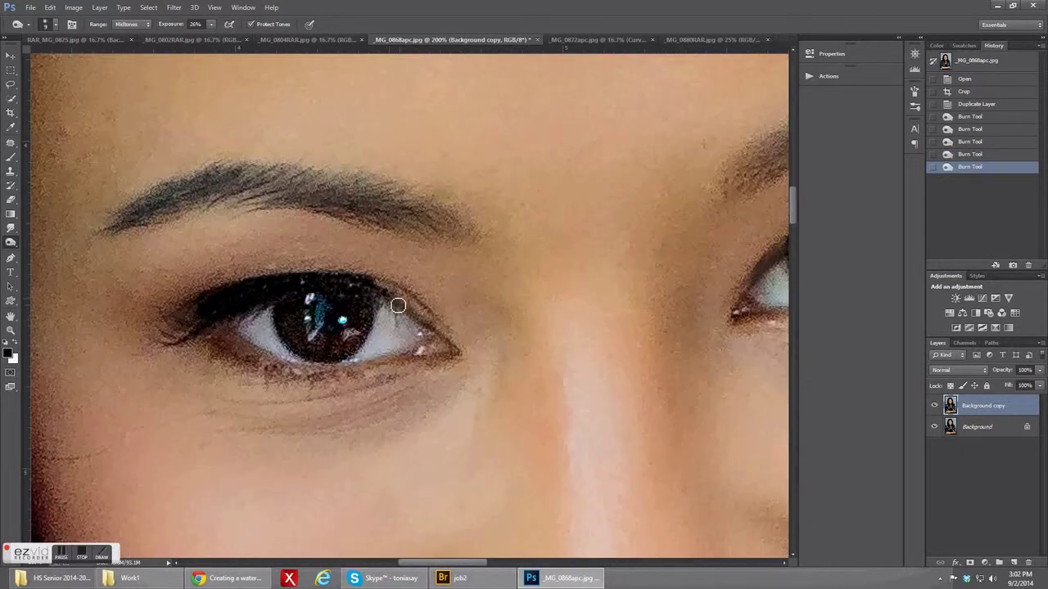
mouse_move(429, 325)
left_mouse_down()
mouse_move(406, 310)
mouse_move(435, 332)
mouse_move(382, 295)
left_mouse_up()
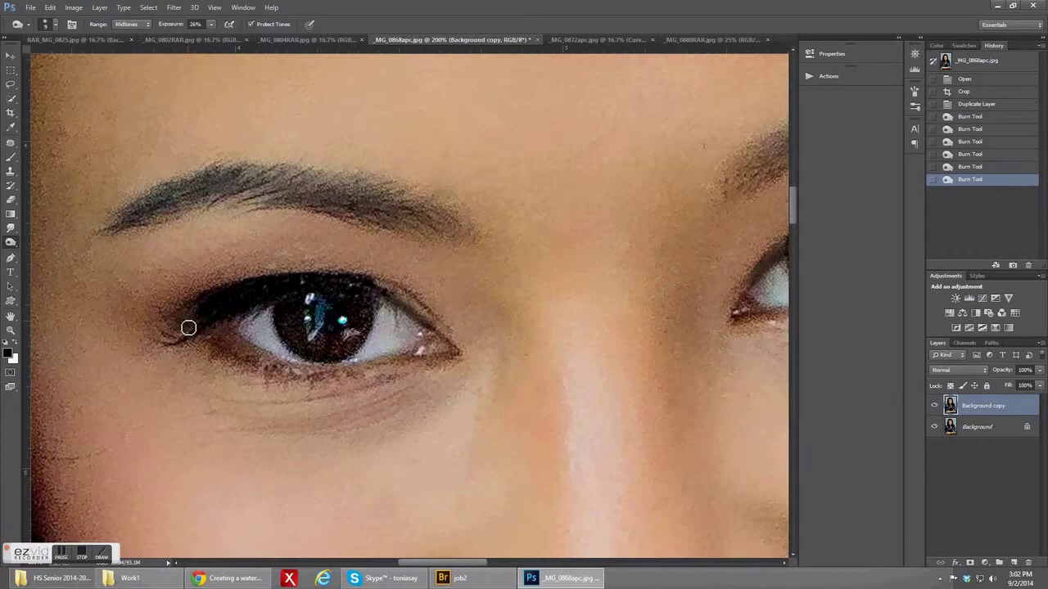
left_click_drag(187, 327, 193, 332)
Darken the upper lash line of her left eye from the inner corner across the iris with further burn strokes.
left_click_drag(477, 563, 534, 563)
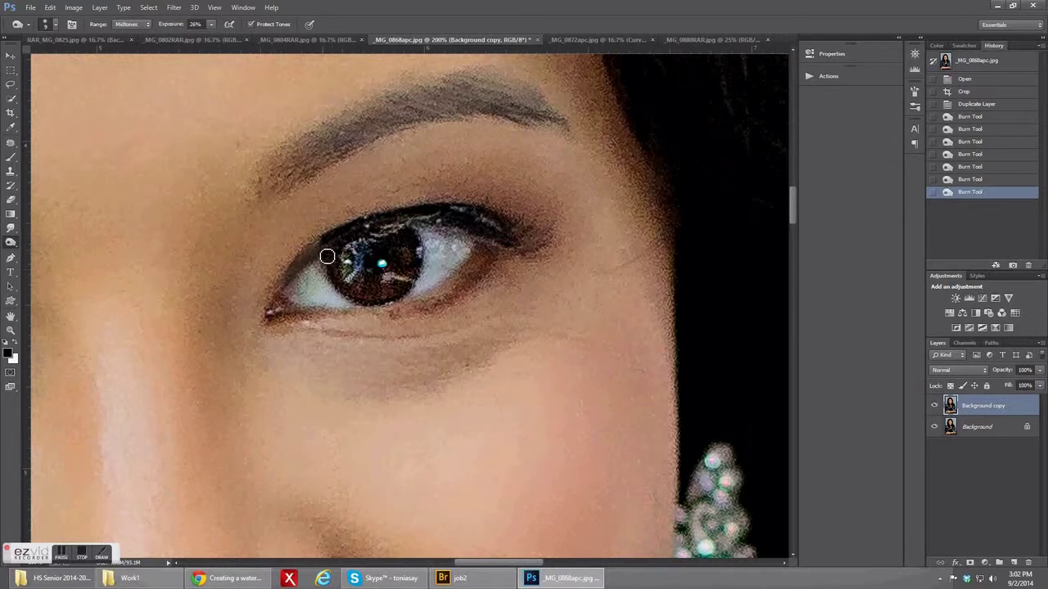
mouse_move(308, 268)
left_mouse_down()
mouse_move(334, 251)
mouse_move(310, 262)
mouse_move(287, 299)
left_mouse_up()
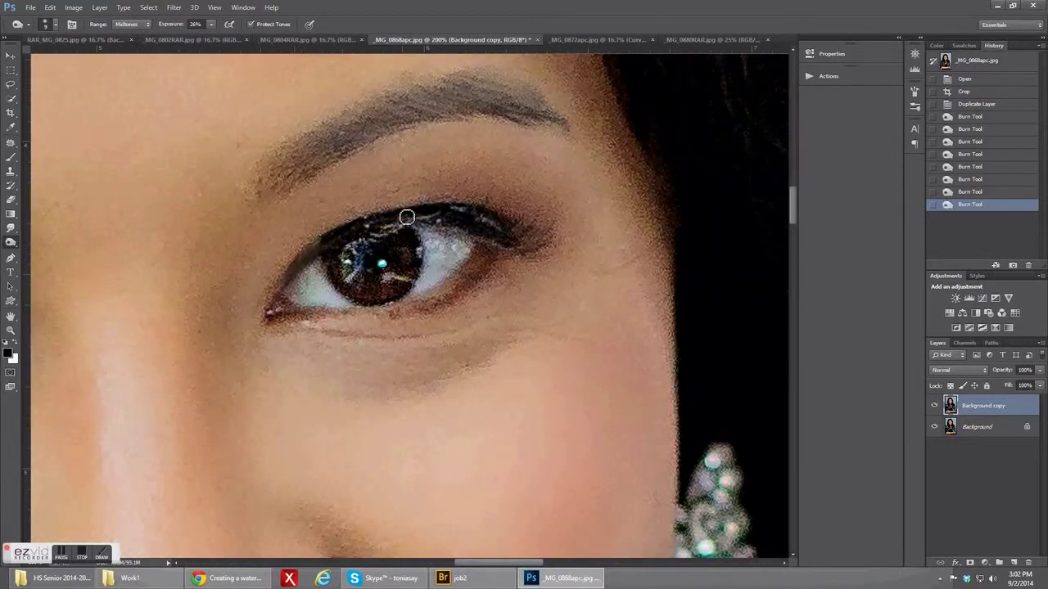
left_click(401, 232)
left_click(412, 226)
left_click(427, 222)
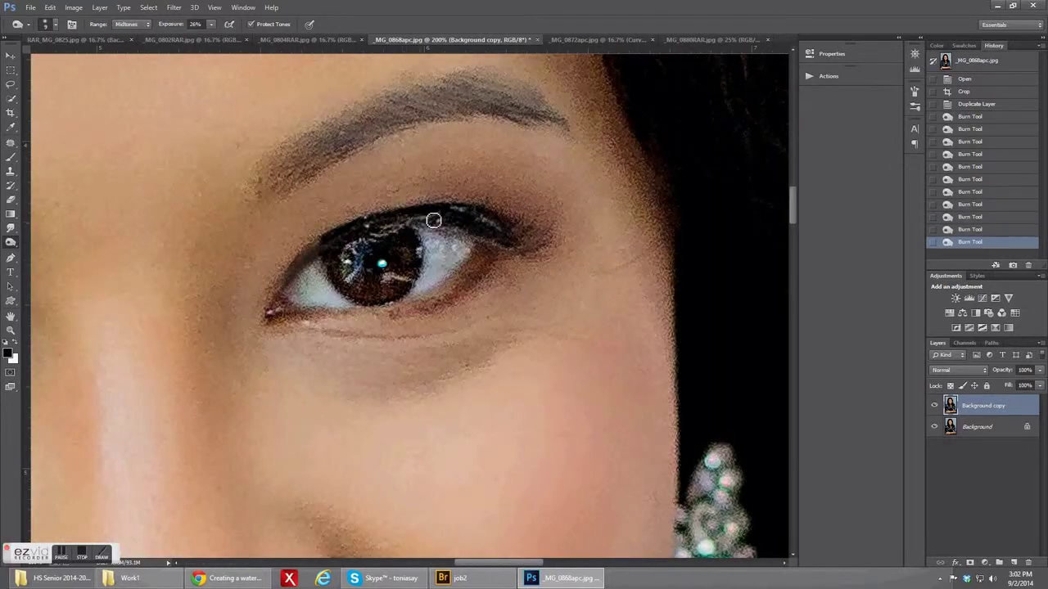
left_click(441, 223)
left_click_drag(441, 223, 377, 238)
left_click(396, 235)
left_click(400, 234)
left_click(362, 250)
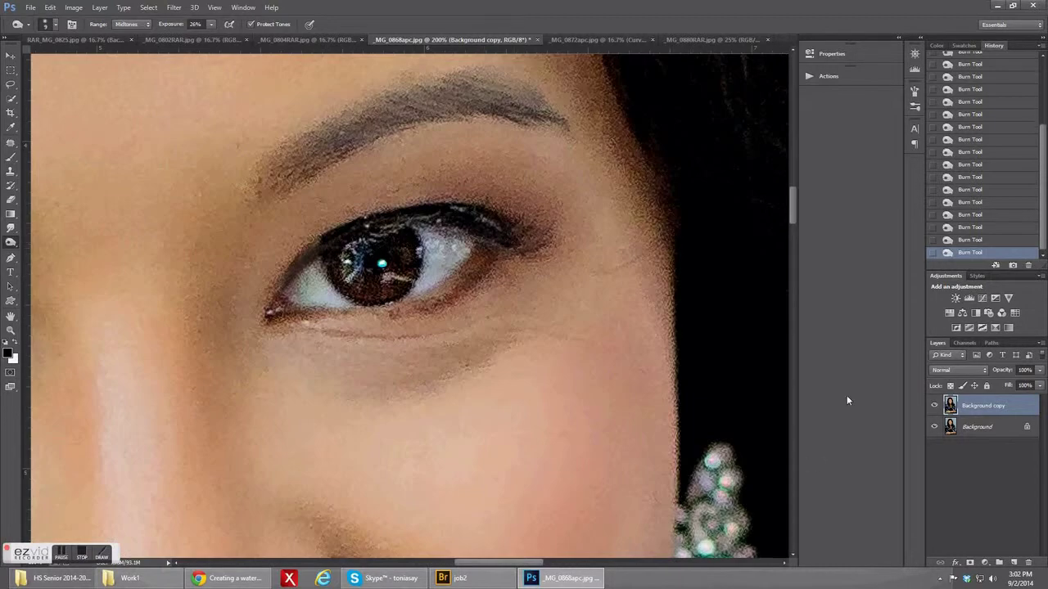
key("ctrl+minus")
key("ctrl+minus")
key("ctrl+minus")
key("ctrl+minus")
key("ctrl+minus")
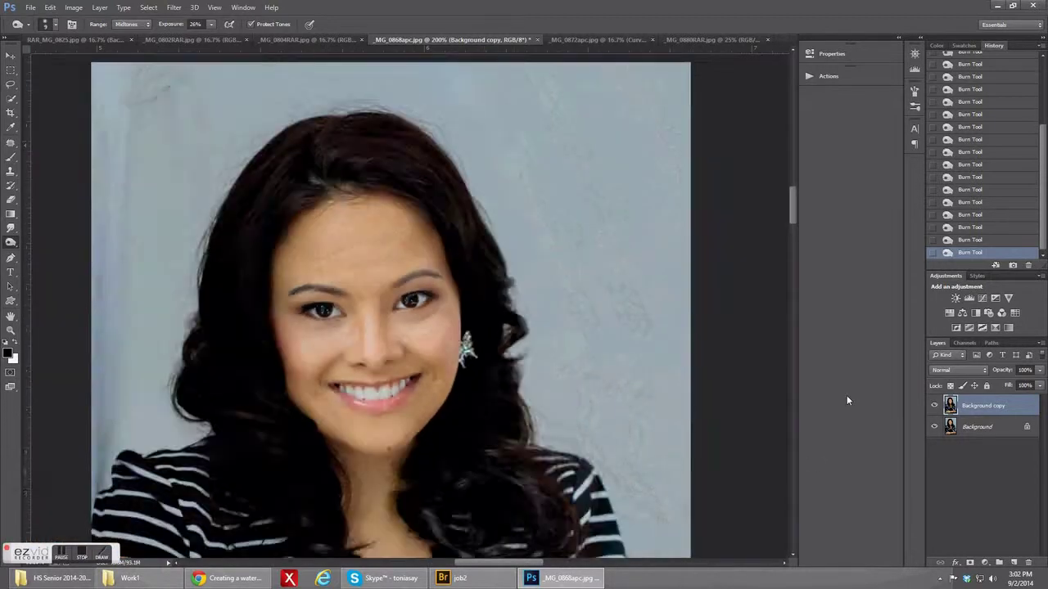
key("ctrl+minus")
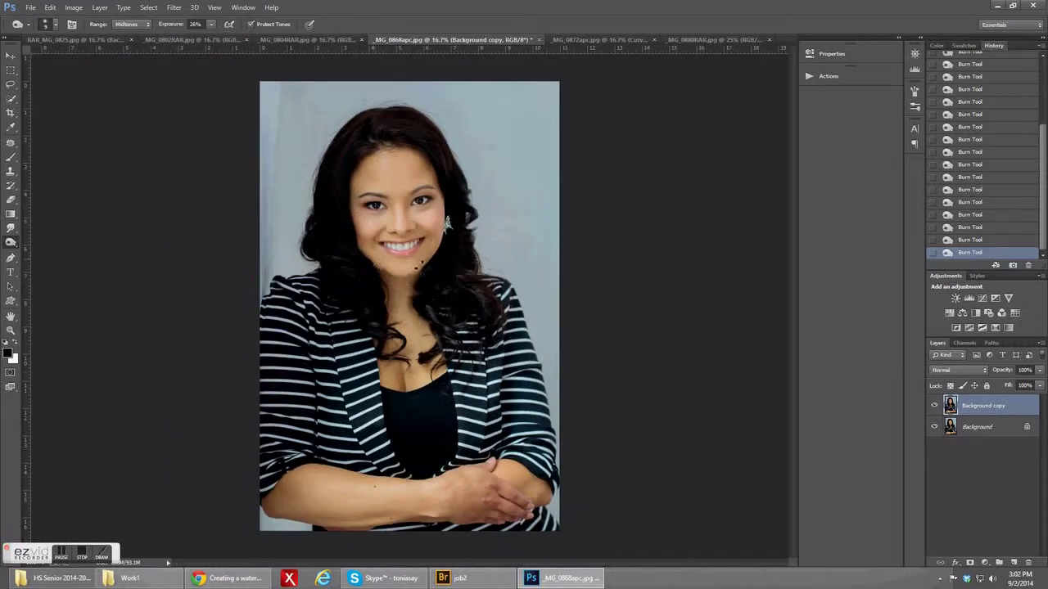
Switch to _MG_0802RAR.jpg, duplicate its Background layer and choose the Dodge tool.
left_click(311, 40)
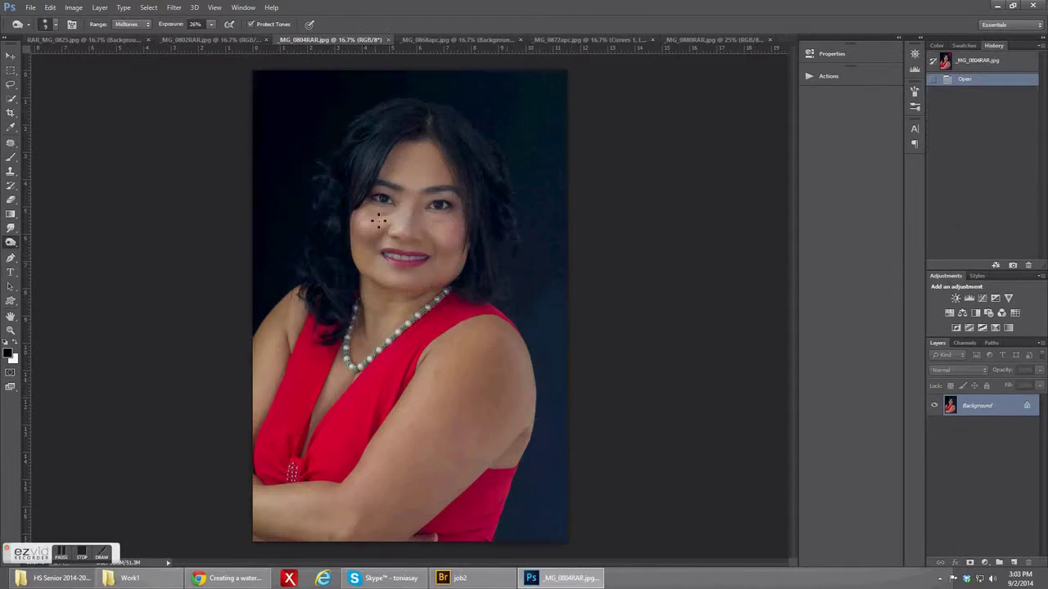
left_click(255, 39)
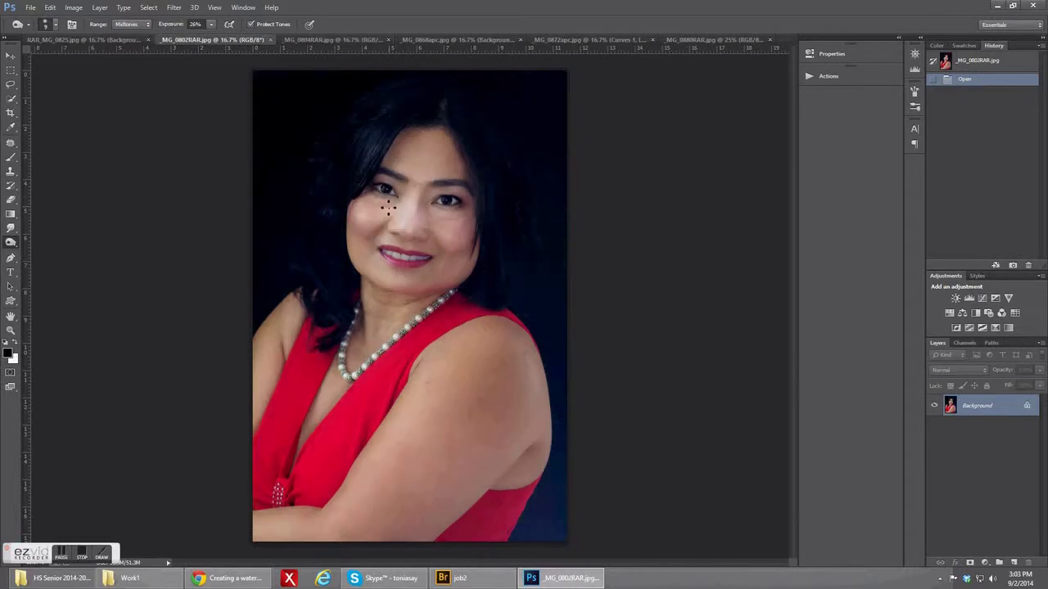
left_click_drag(1003, 430, 1014, 563)
right_click(11, 243)
left_click(49, 241)
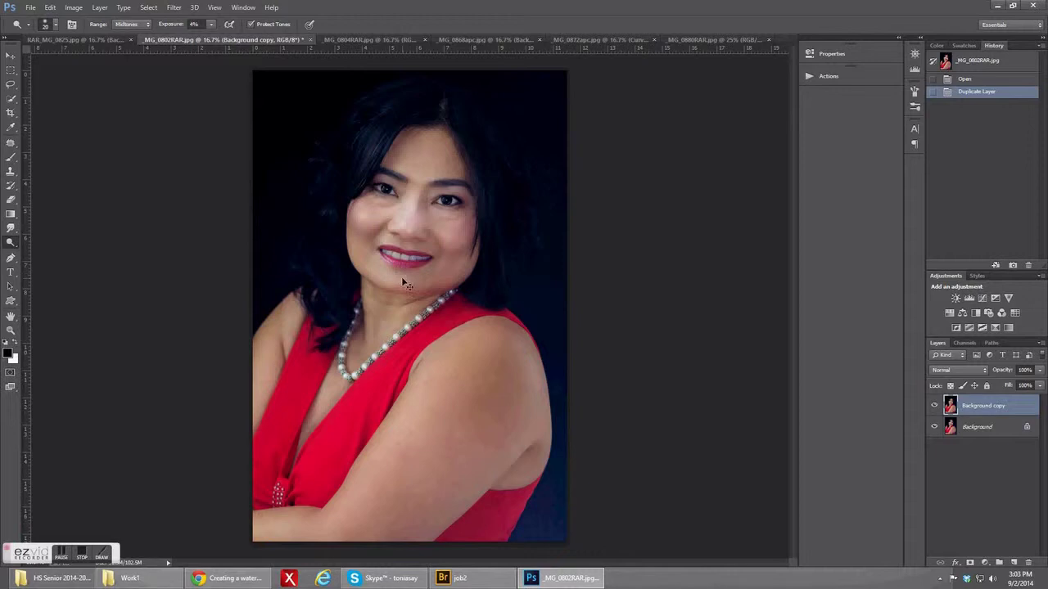
Lighten the dark area beneath her right eye on Background copy using a 20 px Dodge brush at 10% exposure.
key("ctrl+plus")
key("ctrl+plus")
key("ctrl+plus")
key("ctrl+plus")
left_click_drag(795, 328, 796, 234)
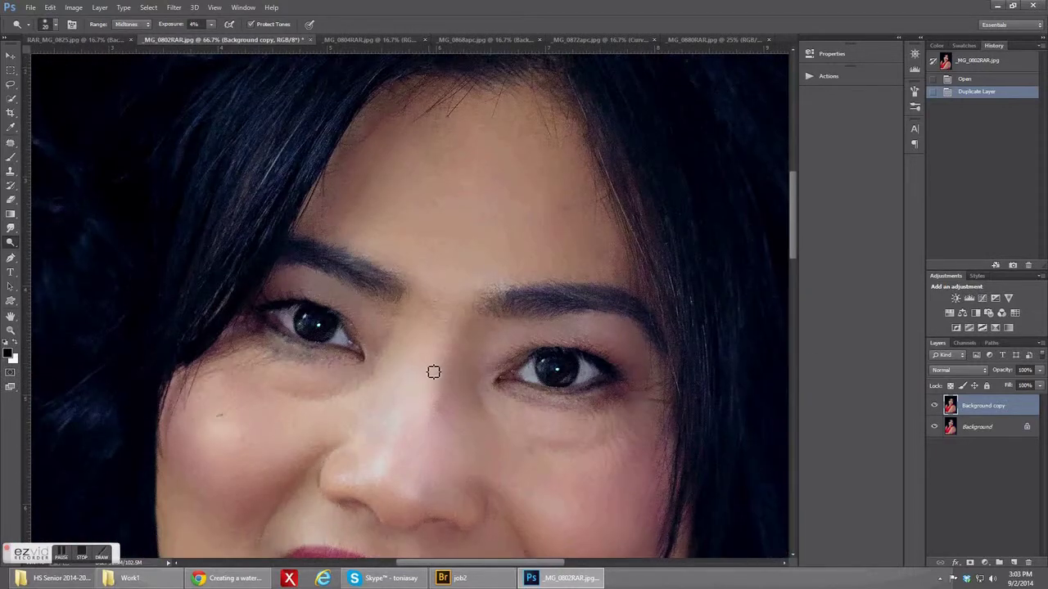
left_click_drag(260, 369, 302, 363)
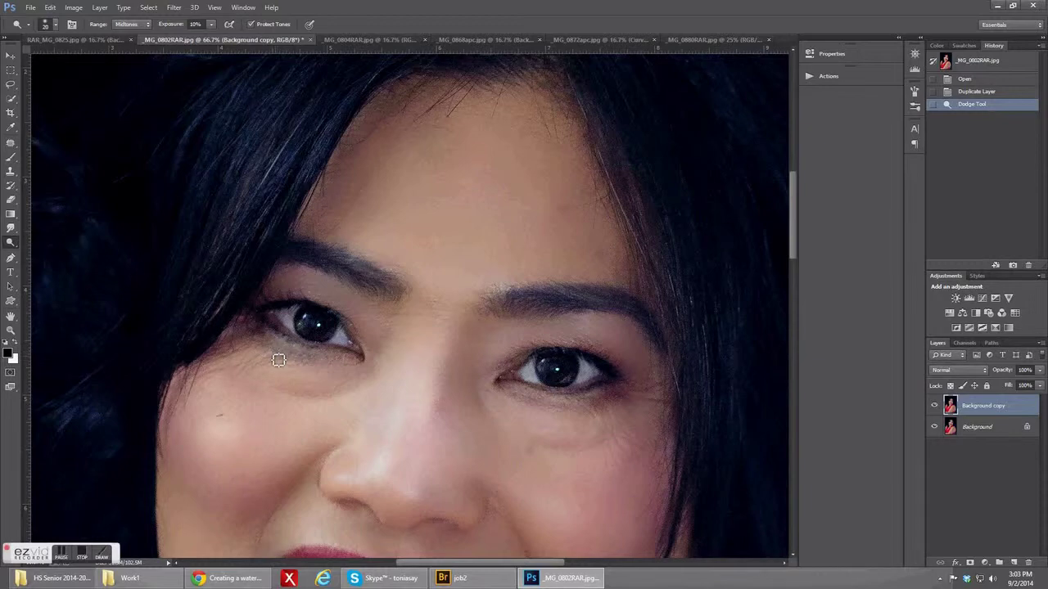
left_click_drag(278, 360, 291, 357)
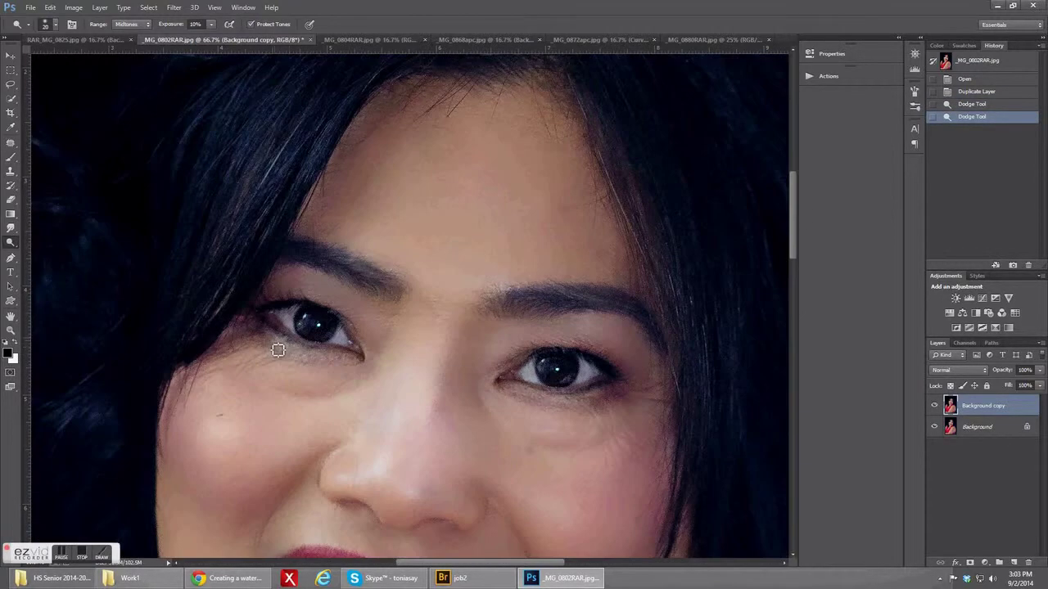
left_click_drag(278, 351, 325, 368)
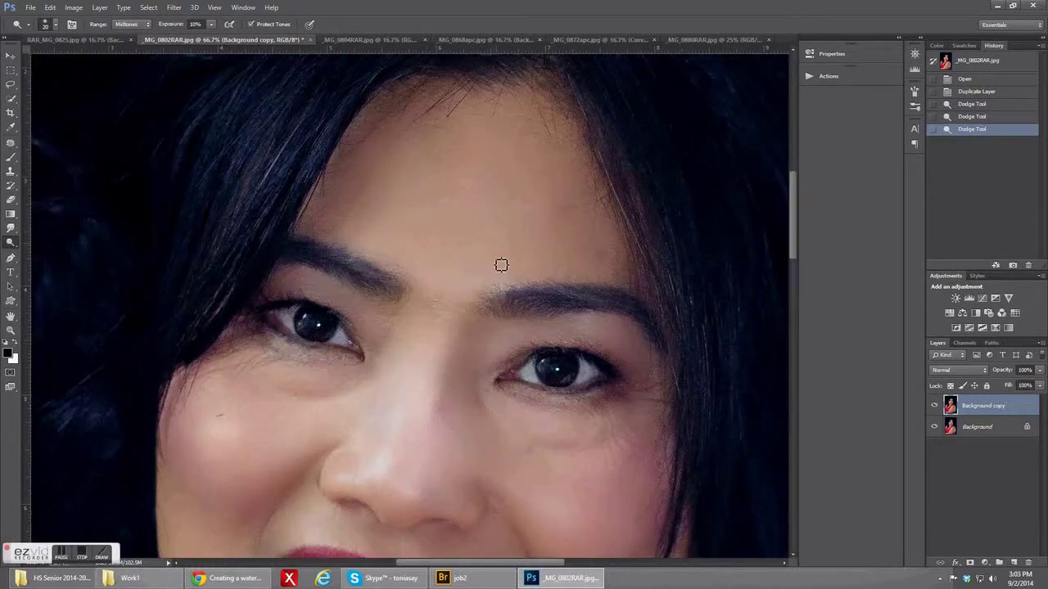
Hide the dodged Background copy, duplicate the original Background layer again and choose the Healing Brush.
key("ctrl+minus")
key("ctrl+minus")
key("ctrl+minus")
key("ctrl+minus")
key("ctrl+minus")
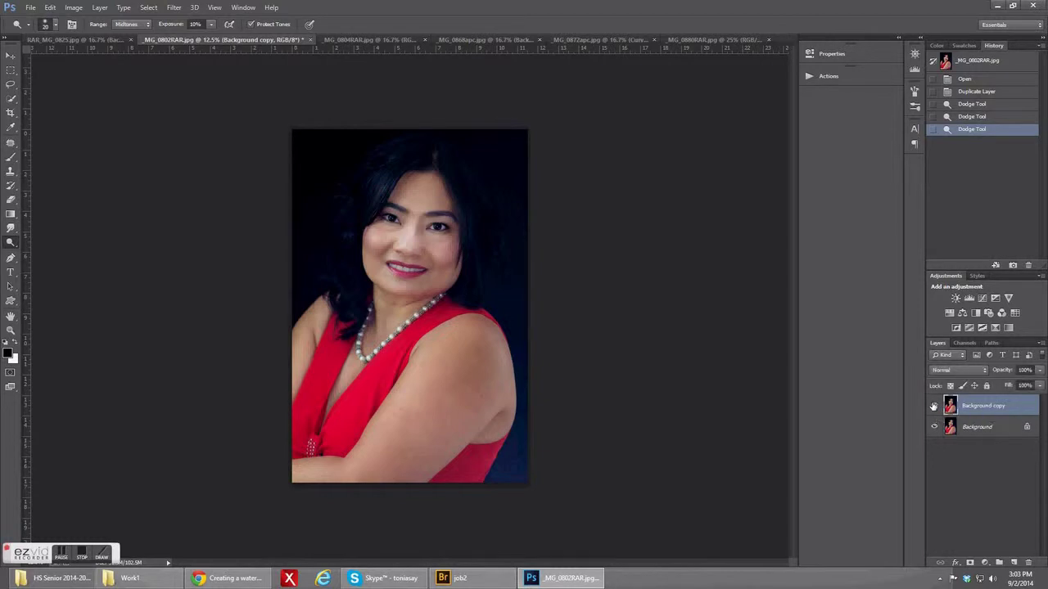
key("ctrl+plus")
key("ctrl+plus")
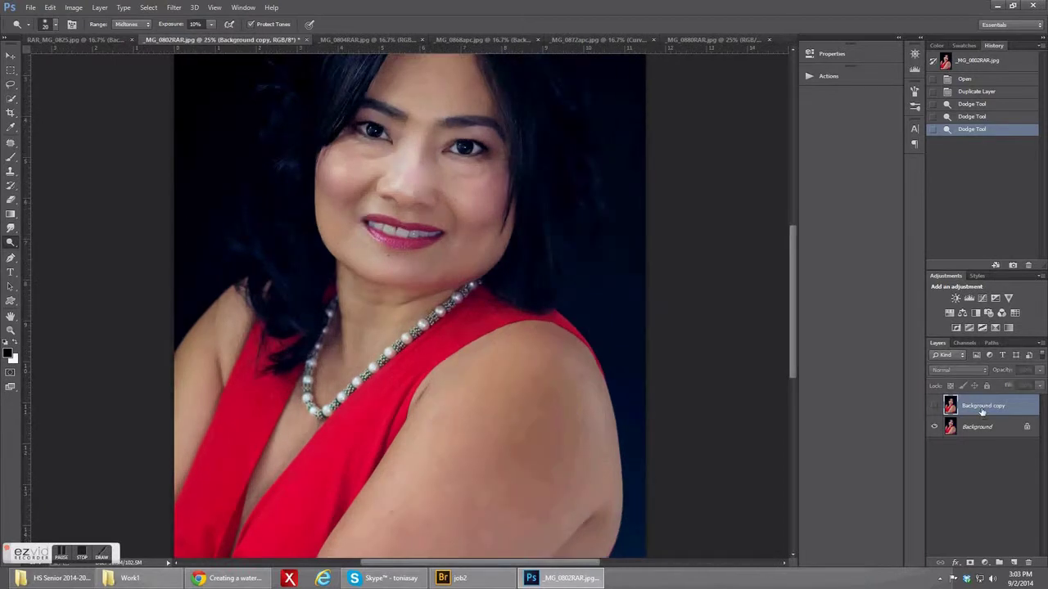
left_click_drag(975, 434, 1015, 563)
left_click_drag(11, 146, 57, 154)
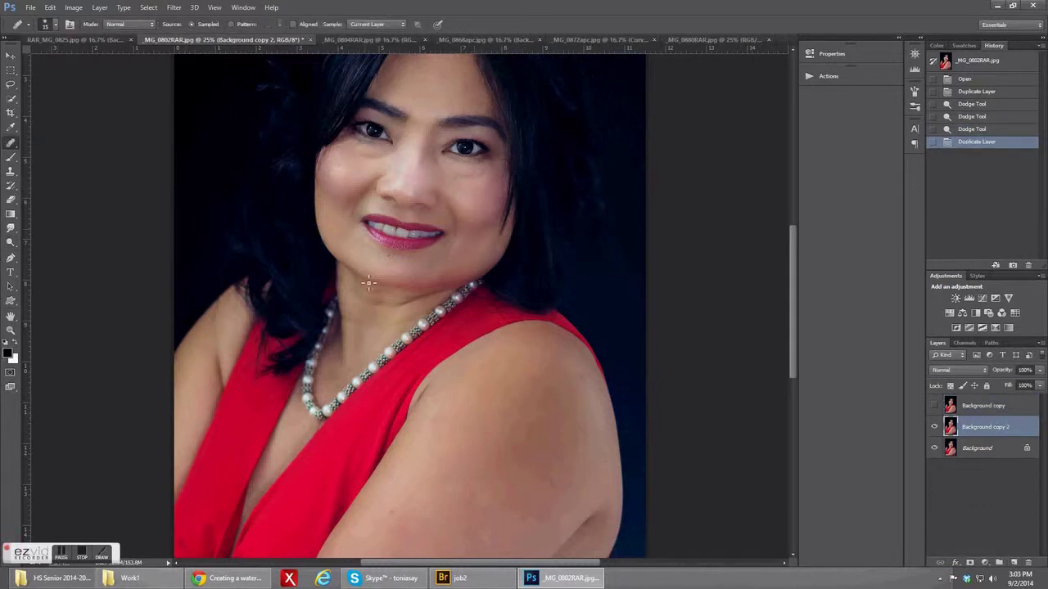
Heal the dark circle under her right eye's lower lashes on Background copy 2 with a 20 px Healing Brush.
scroll(369, 283, "up", 8)
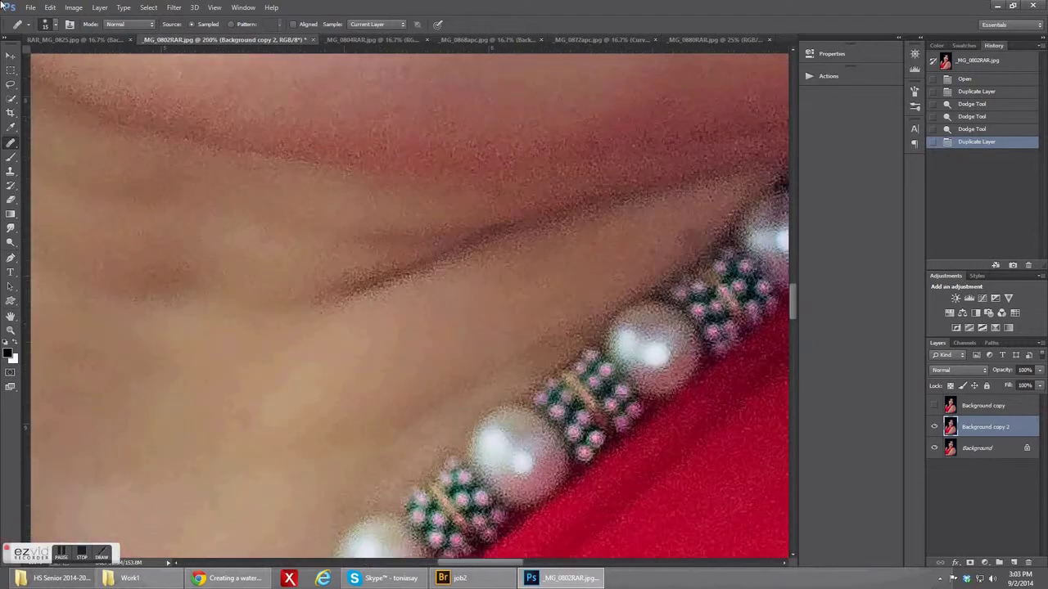
left_click_drag(790, 319, 791, 190)
left_click_drag(440, 564, 415, 563)
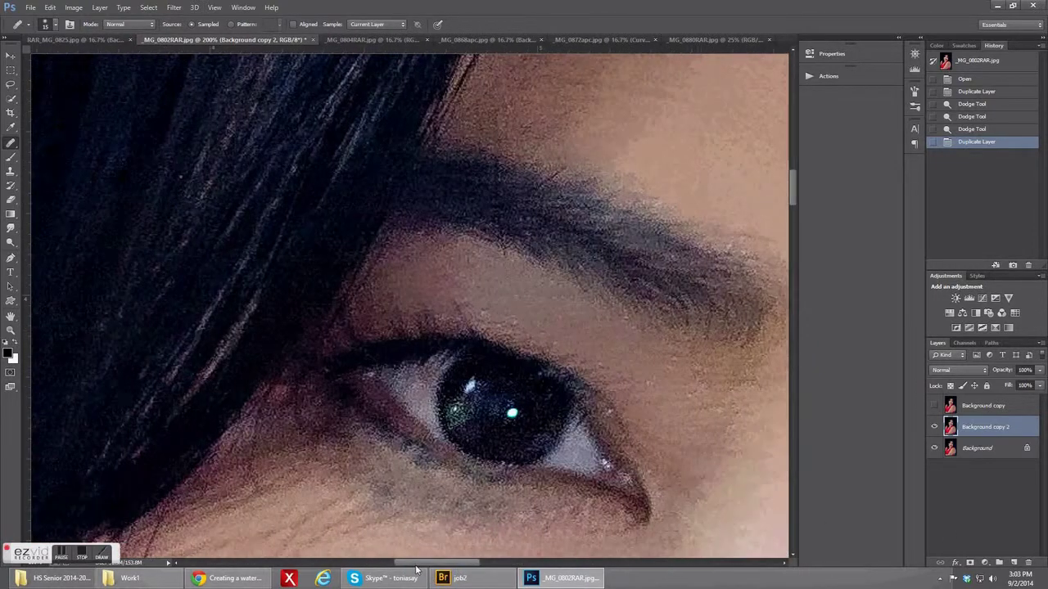
left_click_drag(790, 196, 789, 215)
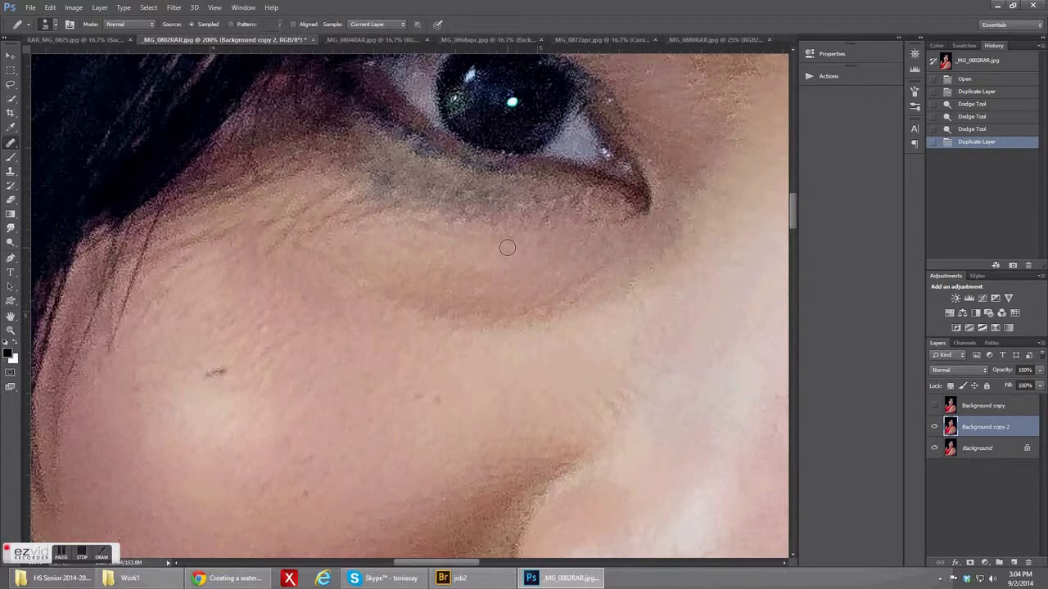
left_click_drag(514, 213, 432, 211)
left_click_drag(509, 205, 404, 199)
left_click_drag(518, 201, 423, 185)
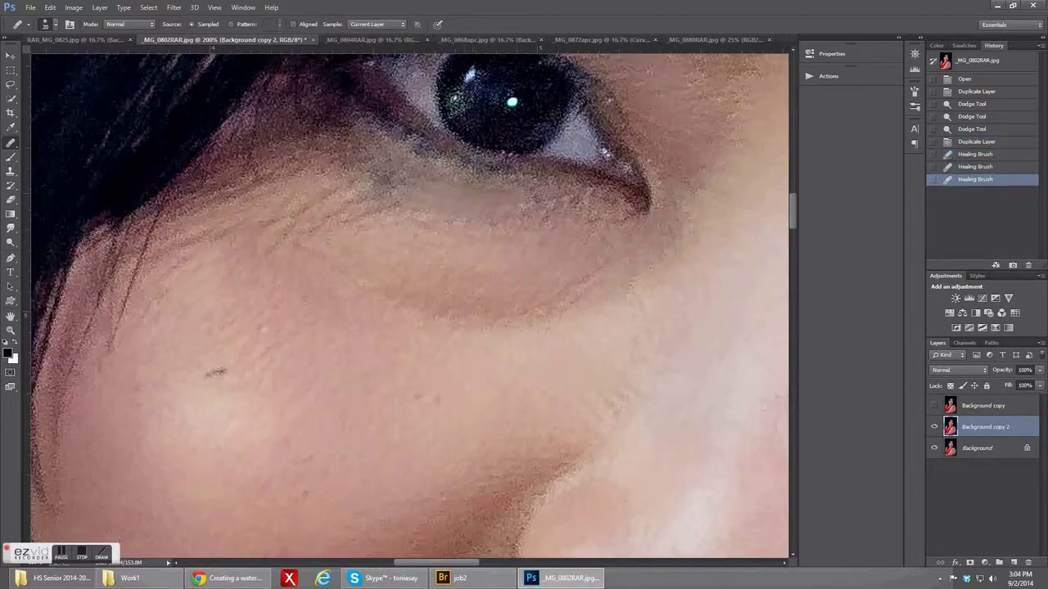
mouse_move(528, 209)
left_mouse_down()
mouse_move(370, 180)
mouse_move(395, 193)
mouse_move(368, 193)
mouse_move(404, 185)
mouse_move(366, 178)
left_mouse_up()
left_click(378, 197)
left_click(371, 194)
left_click(365, 178)
mouse_move(491, 182)
left_mouse_down()
mouse_move(438, 173)
mouse_move(352, 132)
left_mouse_up()
mouse_move(398, 182)
left_mouse_down()
mouse_move(532, 194)
mouse_move(565, 239)
mouse_move(467, 255)
mouse_move(550, 223)
mouse_move(461, 223)
left_mouse_up()
Resample smooth skin below her right eye and heal across the under-eye area toward the outer-corner lines.
left_click(459, 254, "alt")
mouse_move(547, 212)
left_mouse_down()
mouse_move(496, 222)
mouse_move(385, 212)
mouse_move(389, 229)
mouse_move(440, 258)
mouse_move(387, 216)
mouse_move(339, 217)
mouse_move(379, 207)
mouse_move(337, 205)
mouse_move(356, 191)
mouse_move(335, 195)
mouse_move(327, 199)
mouse_move(348, 211)
mouse_move(396, 203)
mouse_move(348, 196)
mouse_move(349, 179)
mouse_move(324, 168)
mouse_move(352, 154)
mouse_move(331, 149)
mouse_move(407, 159)
mouse_move(350, 147)
mouse_move(318, 227)
left_mouse_up()
key("ctrl+minus")
key("ctrl+minus")
key("ctrl+minus")
key("ctrl+minus")
key("ctrl+minus")
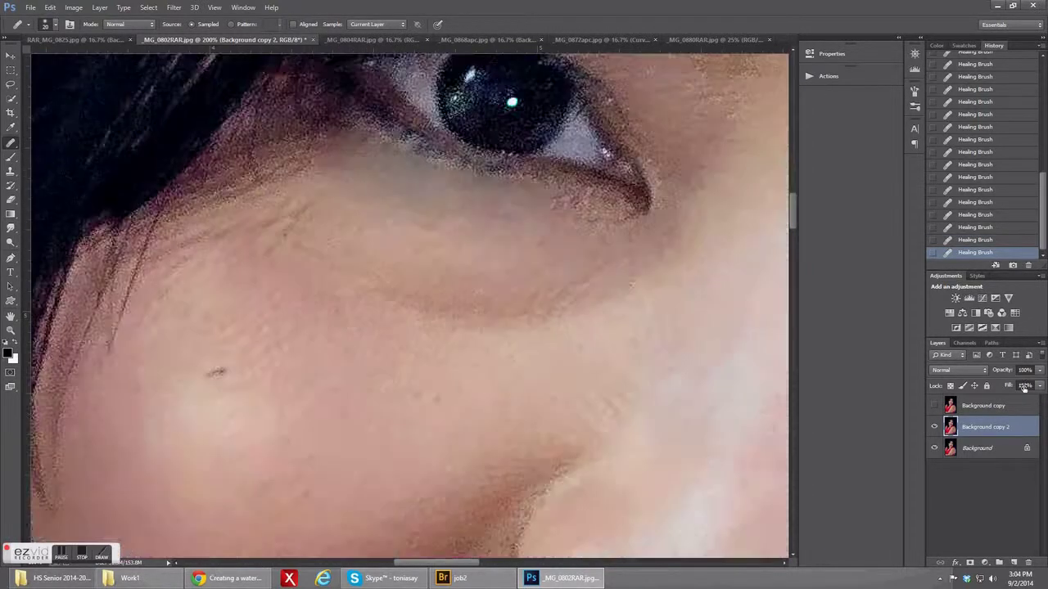
Compare the whole portrait with and without the Background copy 2 healing under her right eye.
key("ctrl+minus")
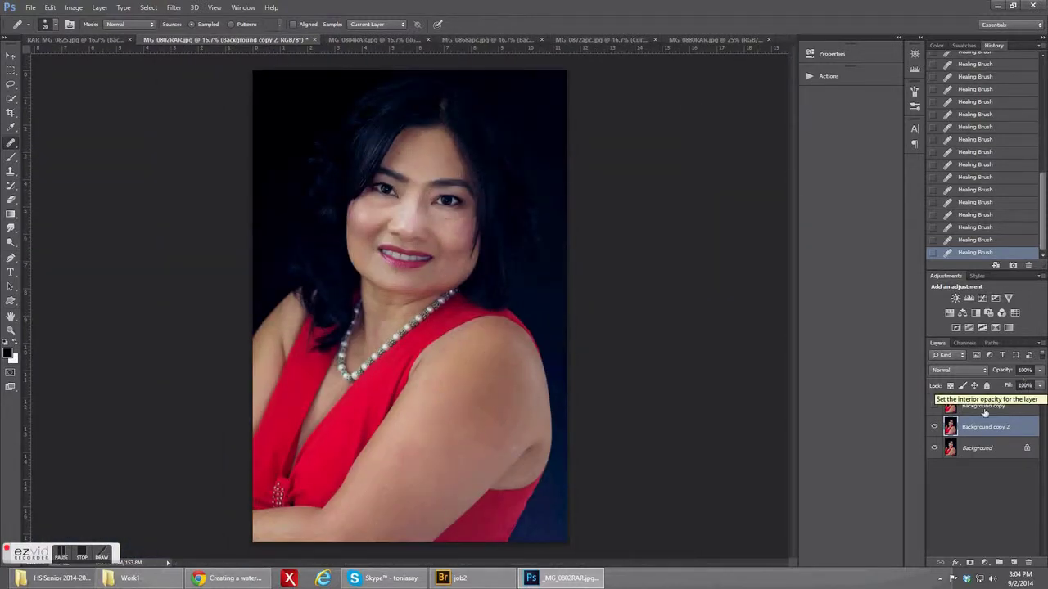
left_click(934, 428)
left_click(934, 427)
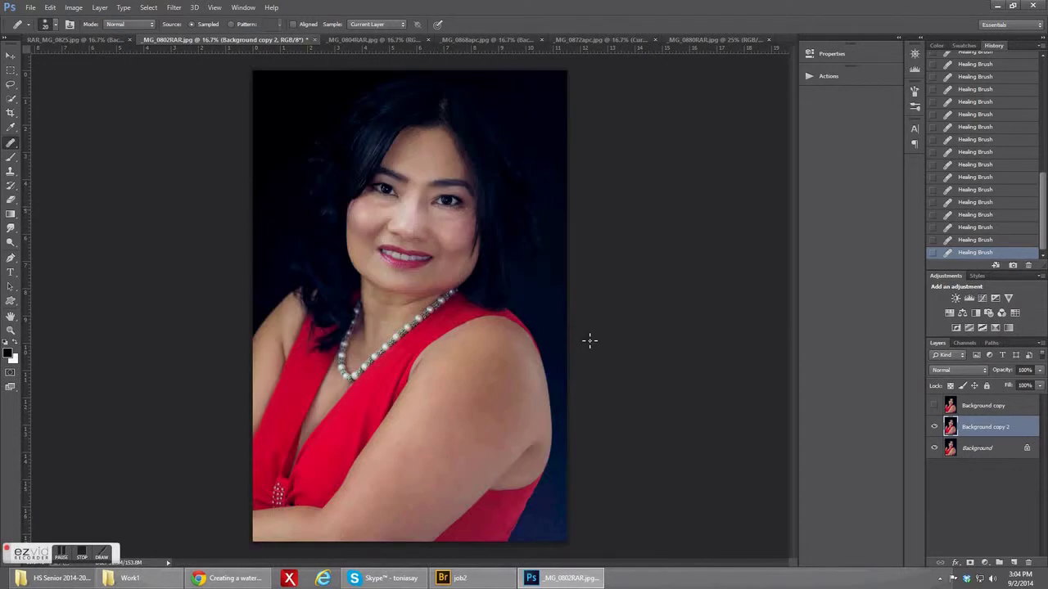
Heal the dark circle beneath her left eye on Background copy 2, from inner to outer corner, with a 40 px Healing Brush.
key("ctrl+plus")
key("ctrl+plus")
key("ctrl+plus")
key("ctrl+plus")
key("ctrl+plus")
key("ctrl+plus")
key("ctrl+plus")
key("ctrl+plus")
key("ctrl+plus")
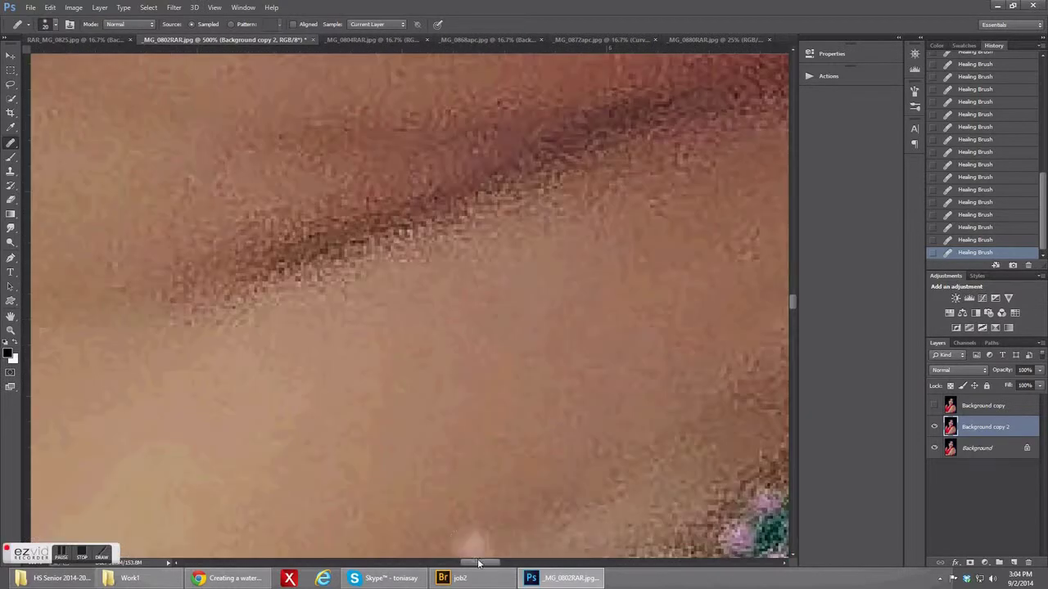
left_click_drag(476, 564, 542, 573)
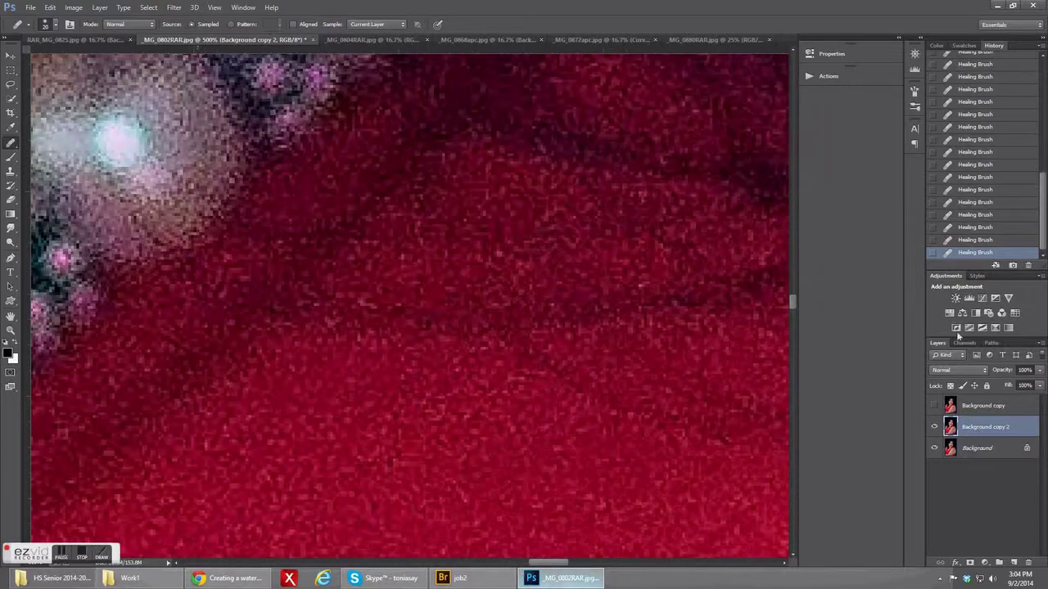
left_click_drag(793, 305, 801, 214)
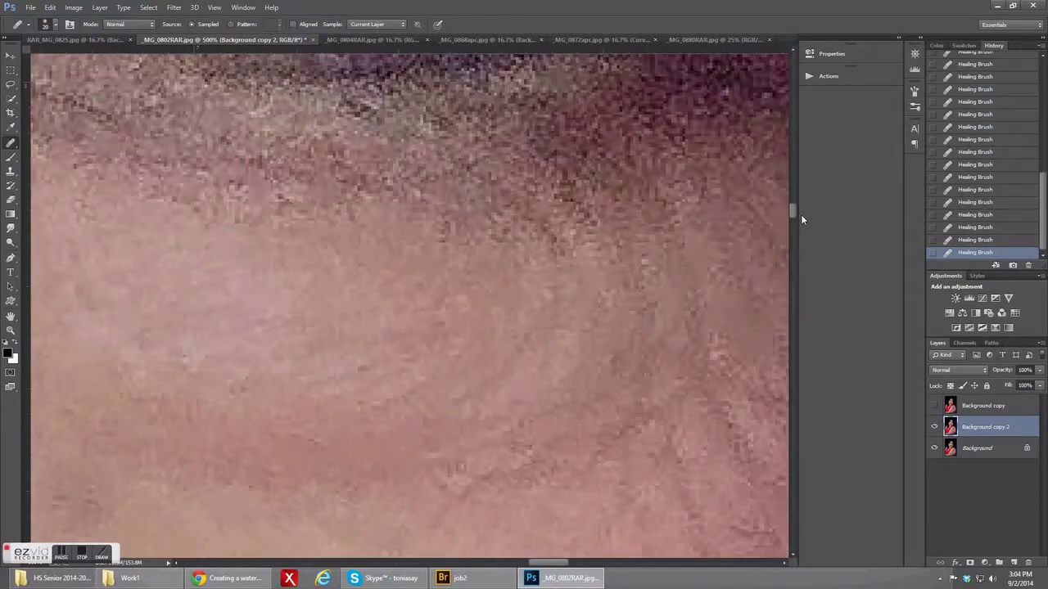
key("ctrl+1")
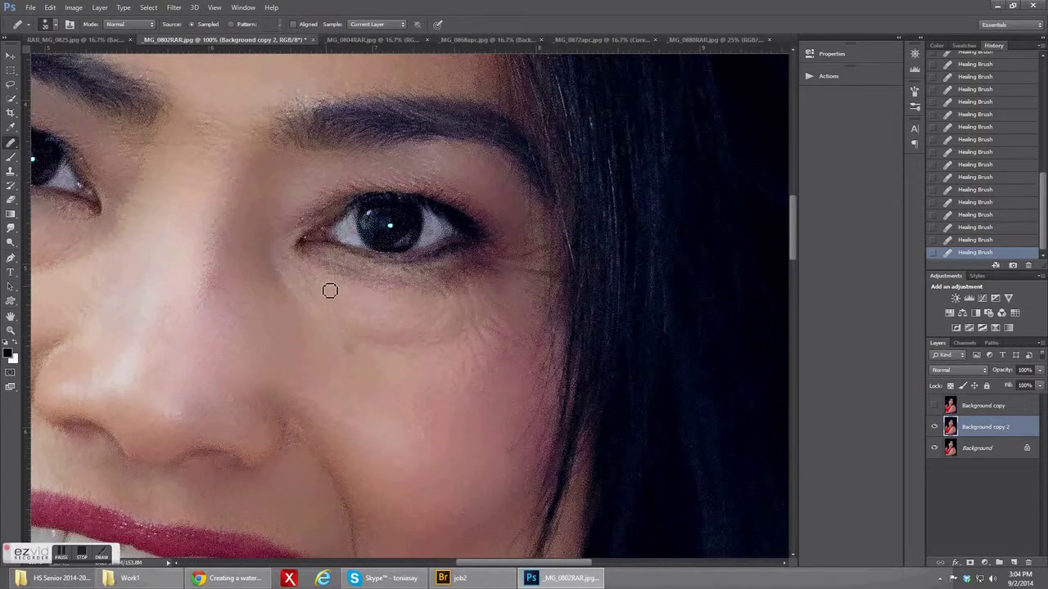
left_click_drag(311, 259, 418, 286)
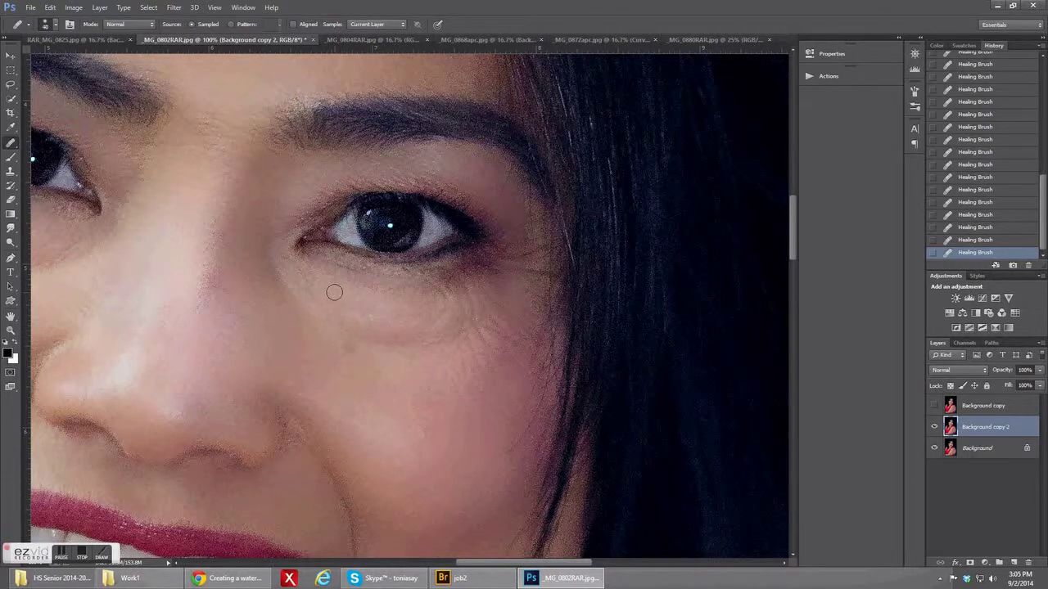
mouse_move(326, 270)
left_mouse_down()
mouse_move(409, 285)
mouse_move(421, 283)
mouse_move(377, 276)
mouse_move(455, 282)
mouse_move(420, 285)
mouse_move(463, 273)
mouse_move(407, 270)
mouse_move(452, 273)
left_mouse_up()
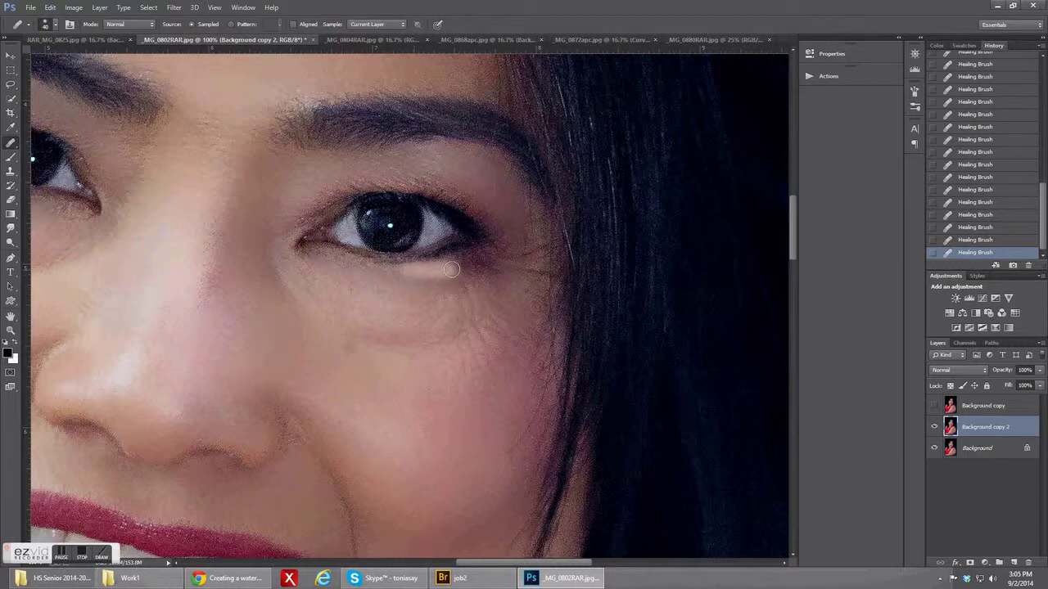
left_click(473, 286)
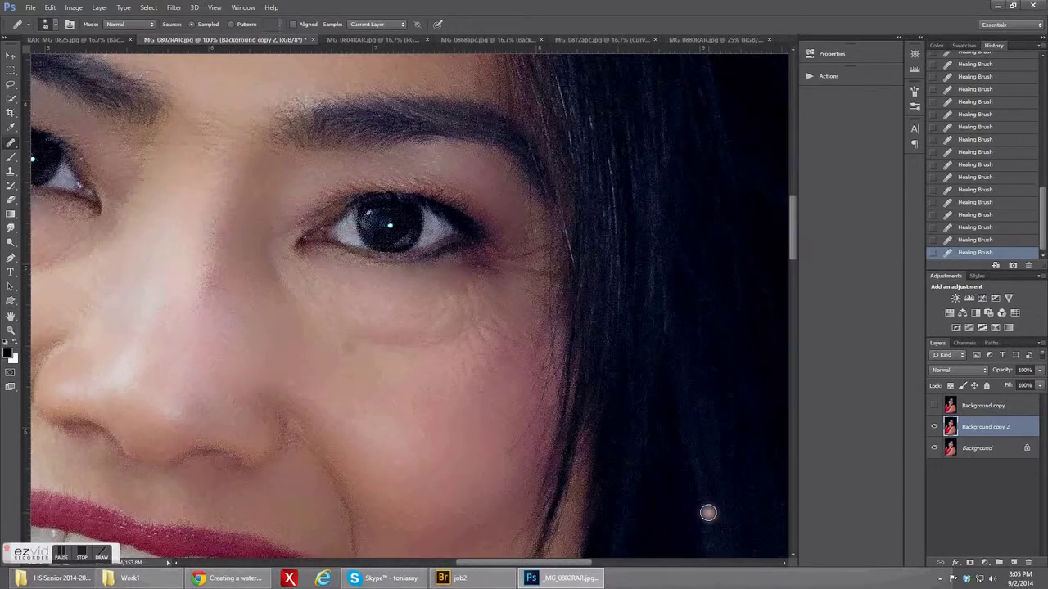
Examine the healed under-eye areas both close up and at full-portrait size.
key("ctrl+minus")
key("ctrl+minus")
key("ctrl+minus")
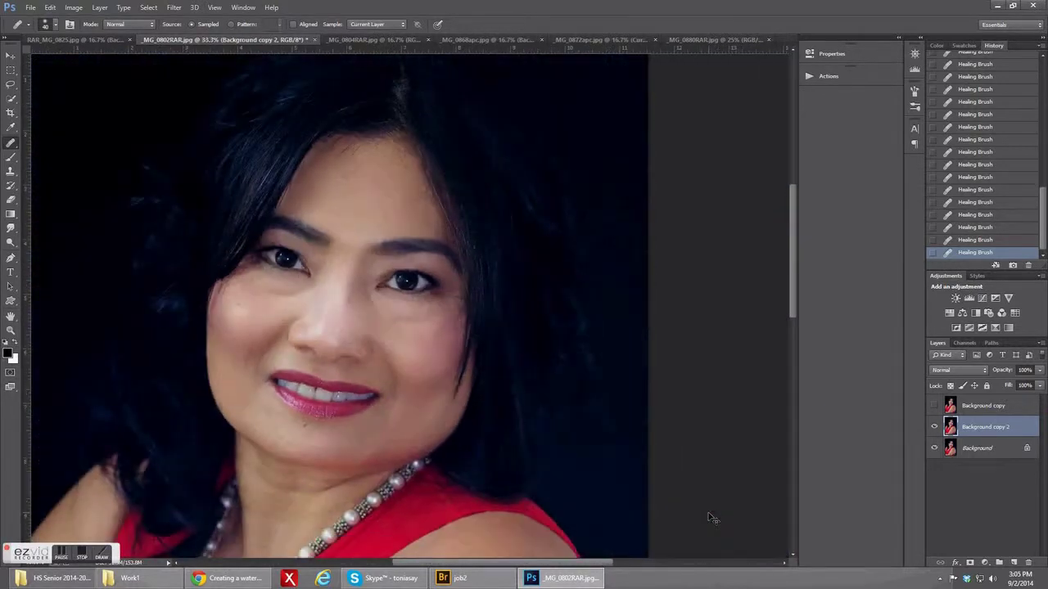
key("ctrl+minus")
key("ctrl+minus")
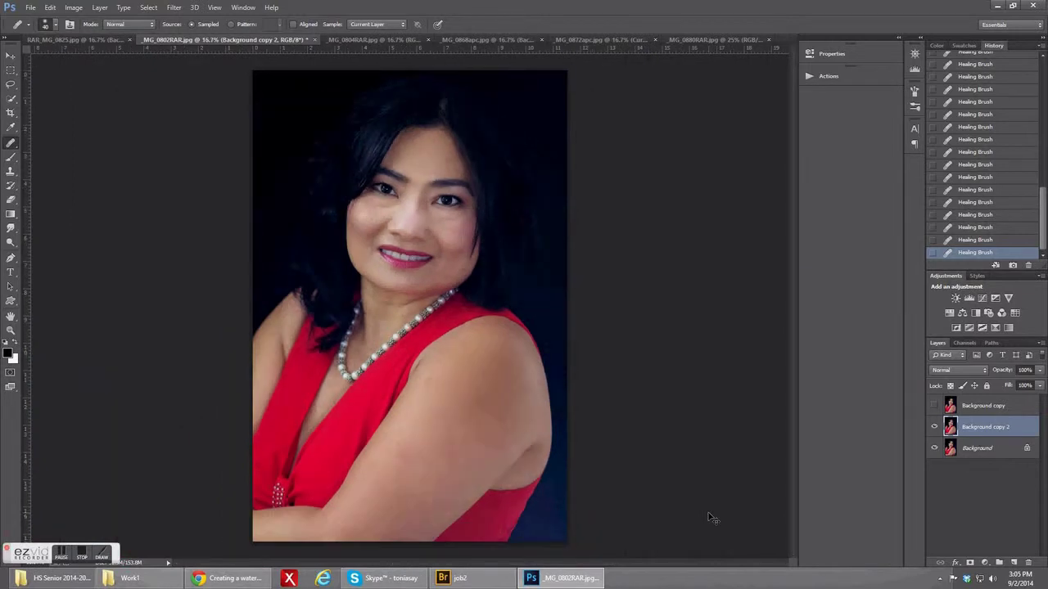
key("ctrl+minus")
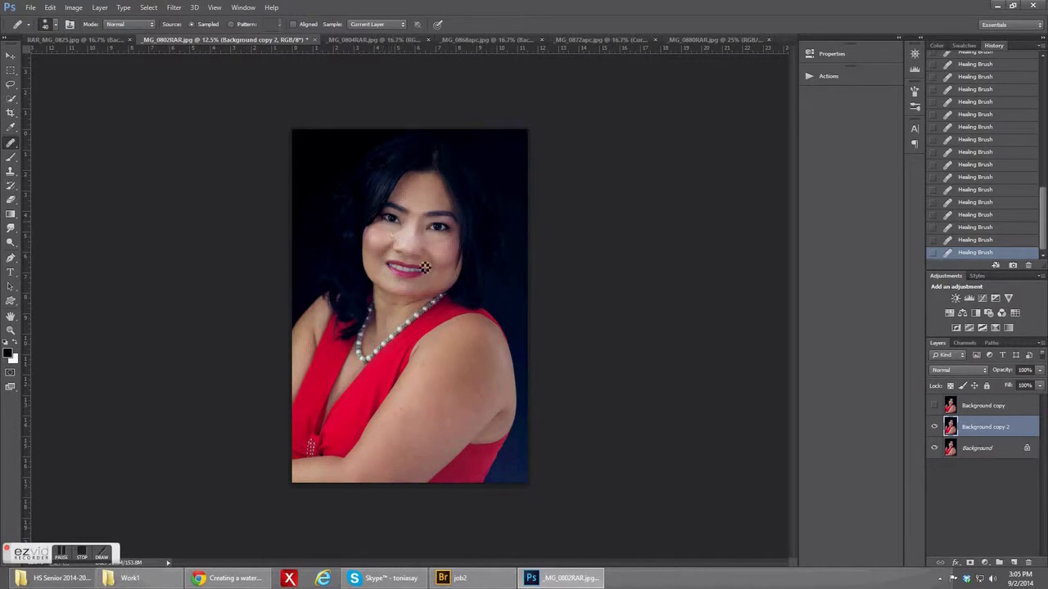
key("ctrl+plus")
key("ctrl+plus")
key("ctrl+plus")
key("ctrl+plus")
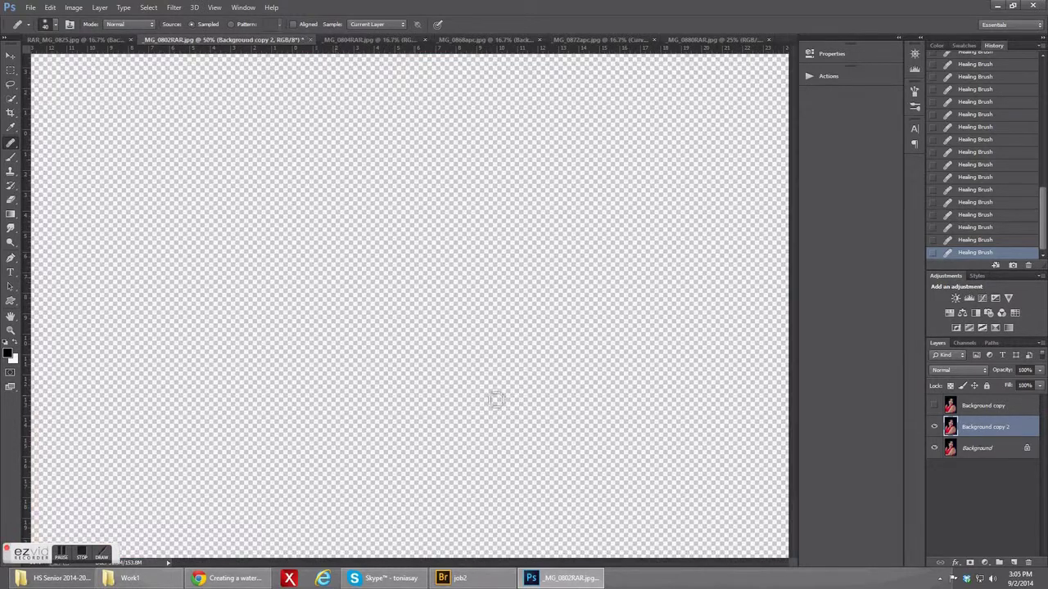
left_click_drag(796, 311, 794, 277)
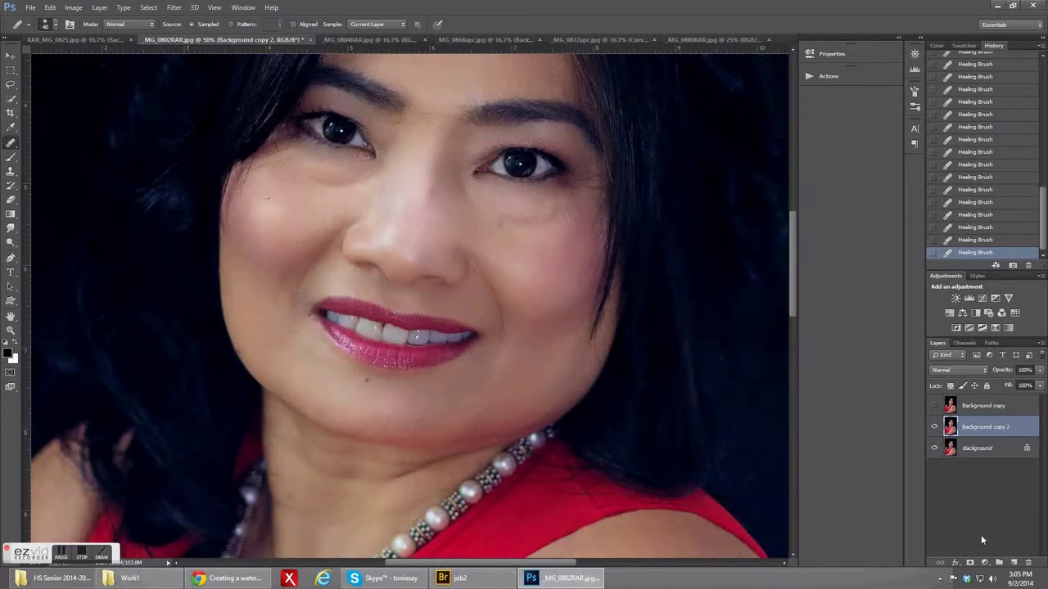
key("ctrl+minus")
key("ctrl+minus")
key("ctrl+minus")
key("ctrl+minus")
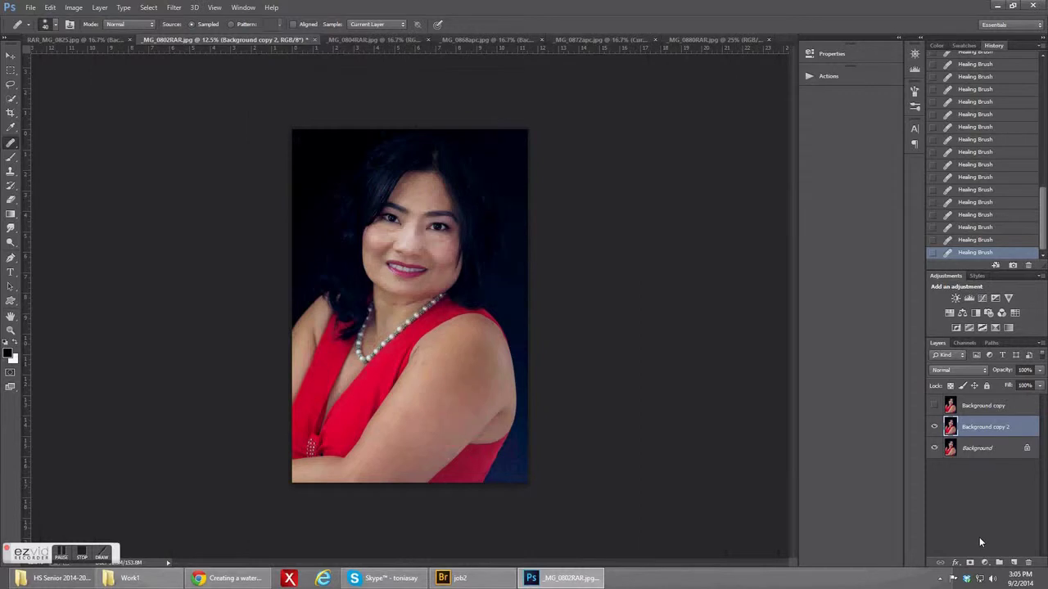
key("ctrl+plus")
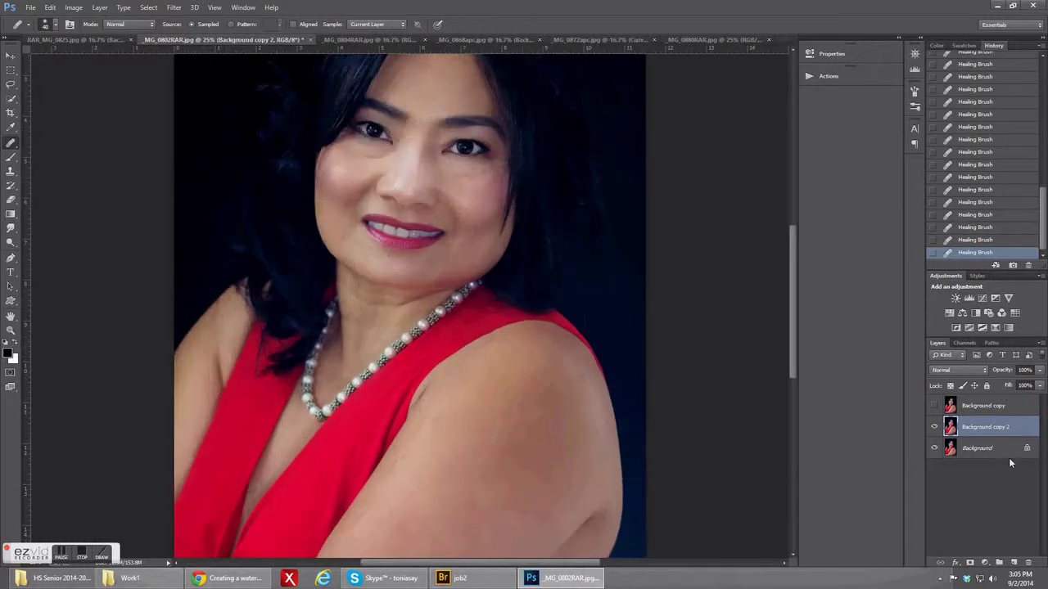
Toggle Background copy 2 repeatedly to compare both eyes before and after healing, leaving the layer shown.
left_click(934, 427)
left_click(934, 428)
left_click(934, 427)
left_click(934, 428)
left_click(935, 427)
left_click(935, 428)
left_click(934, 427)
Switch to Bridge, open MTA_MG_0801.jpg in Photoshop and float it in its own window.
left_click(442, 578)
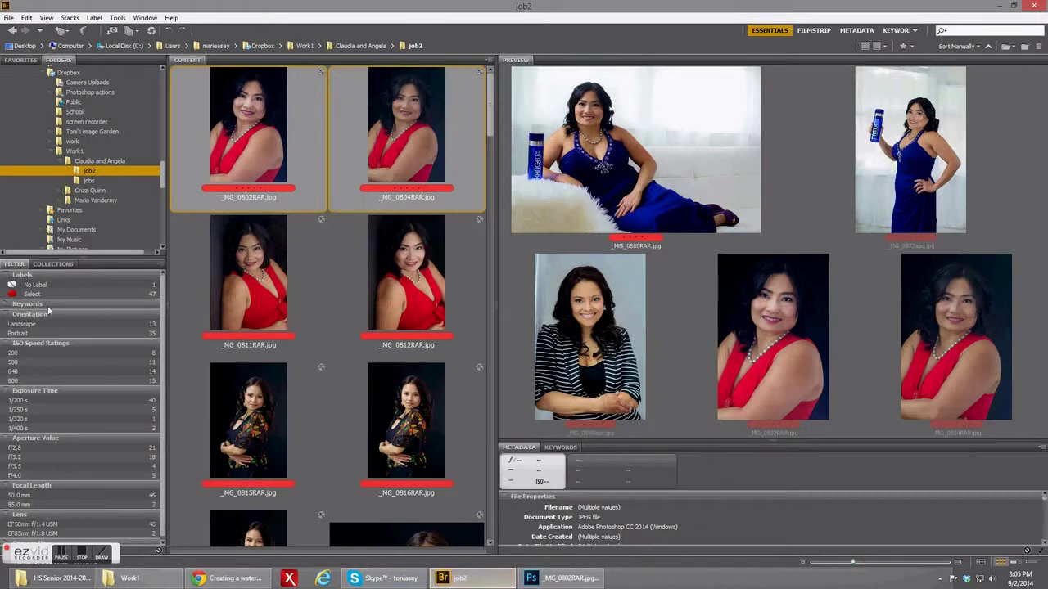
left_click_drag(162, 180, 158, 251)
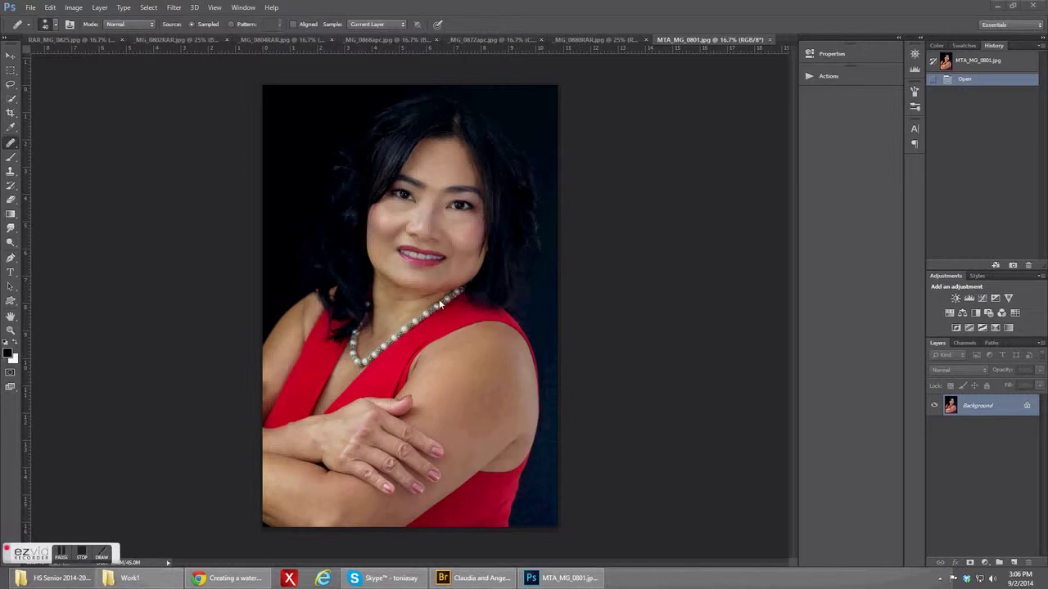
left_click_drag(692, 47, 700, 86)
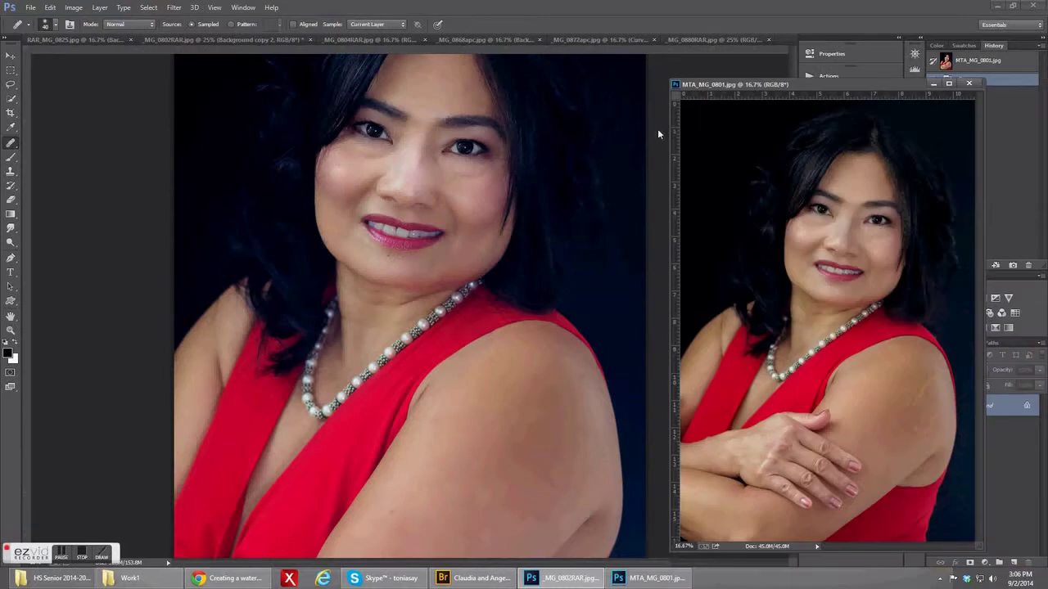
Reduce _MG_0802RAR.jpg to 12.5% zoom and place the floating MTA_MG_0801.jpg window beside its portrait.
left_click(585, 159)
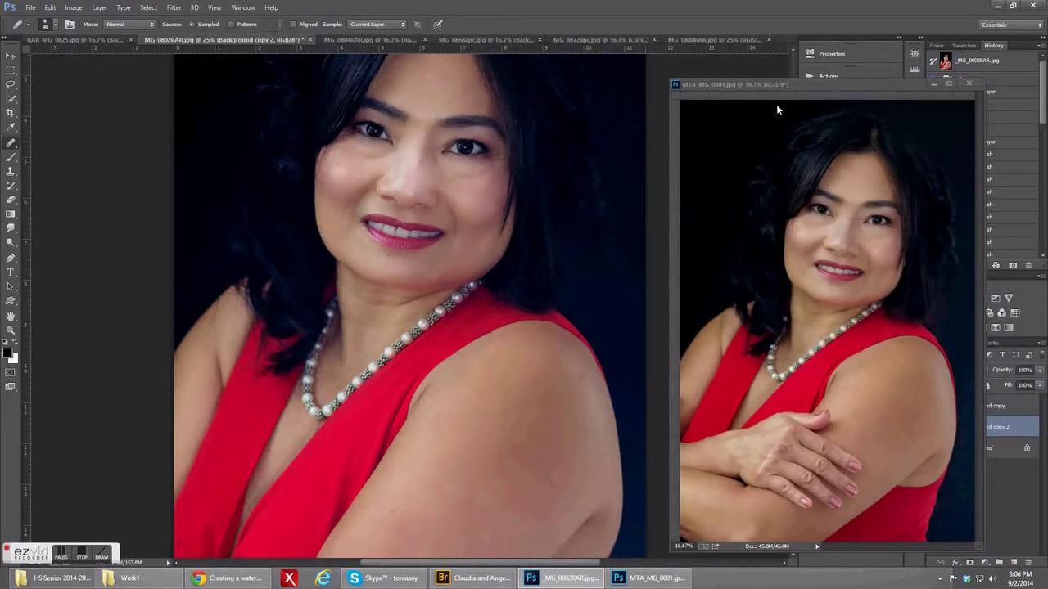
key("ctrl+minus")
key("ctrl+minus")
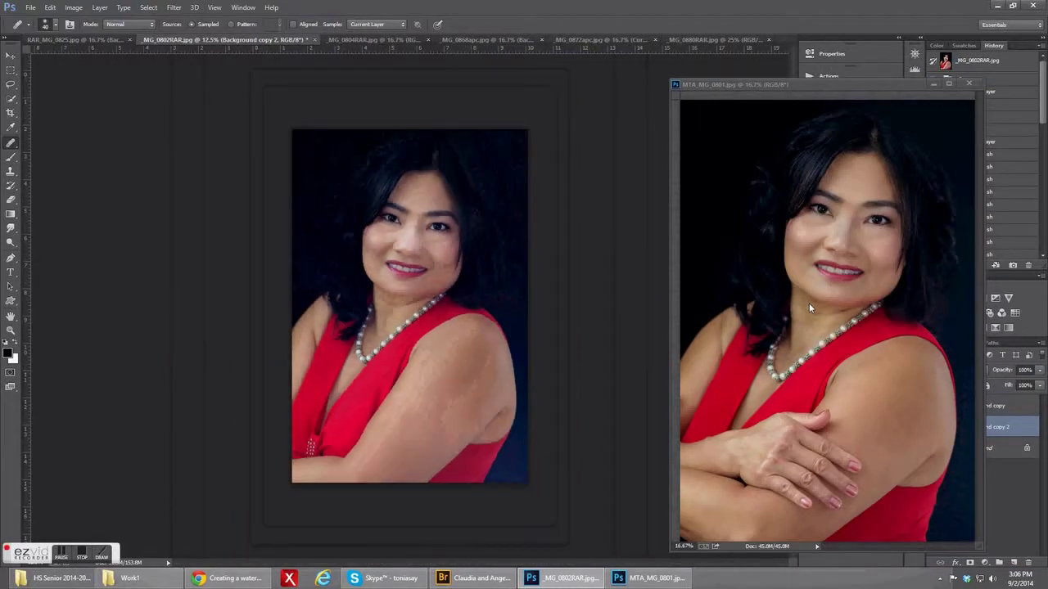
left_click_drag(832, 84, 712, 86)
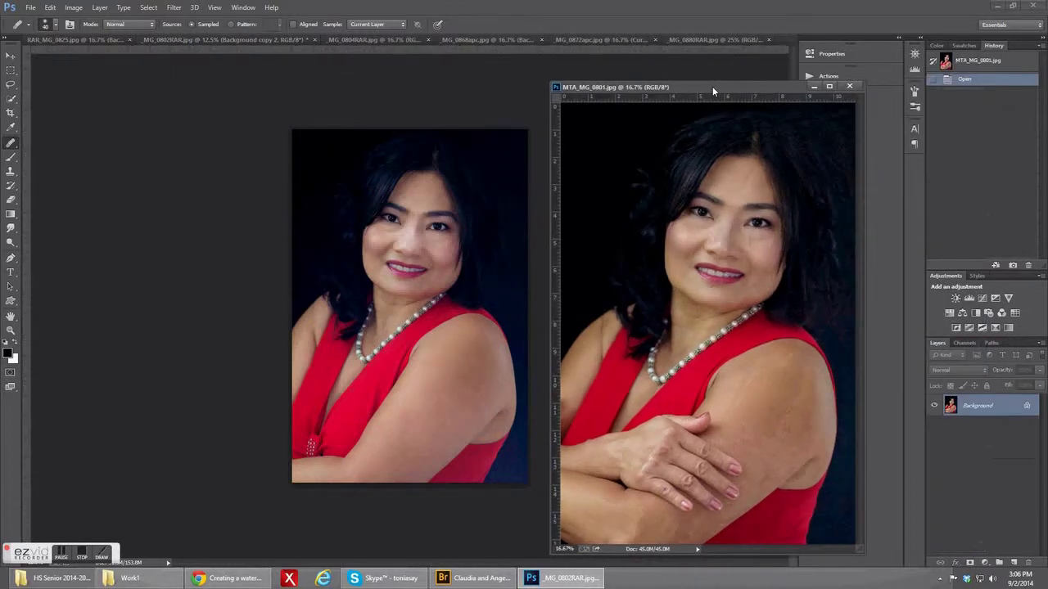
left_click(465, 244)
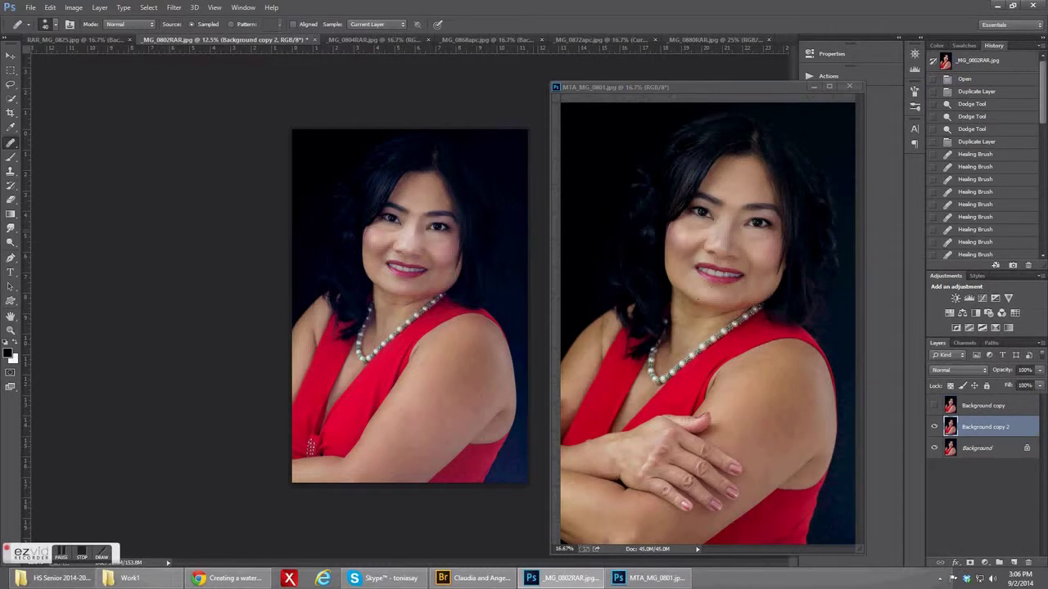
Compare _MG_0802RAR.jpg with MTA_MG_0801.jpg side by side at 16.7%, toggling Background copy 2 and leaving it hidden.
left_click(934, 428)
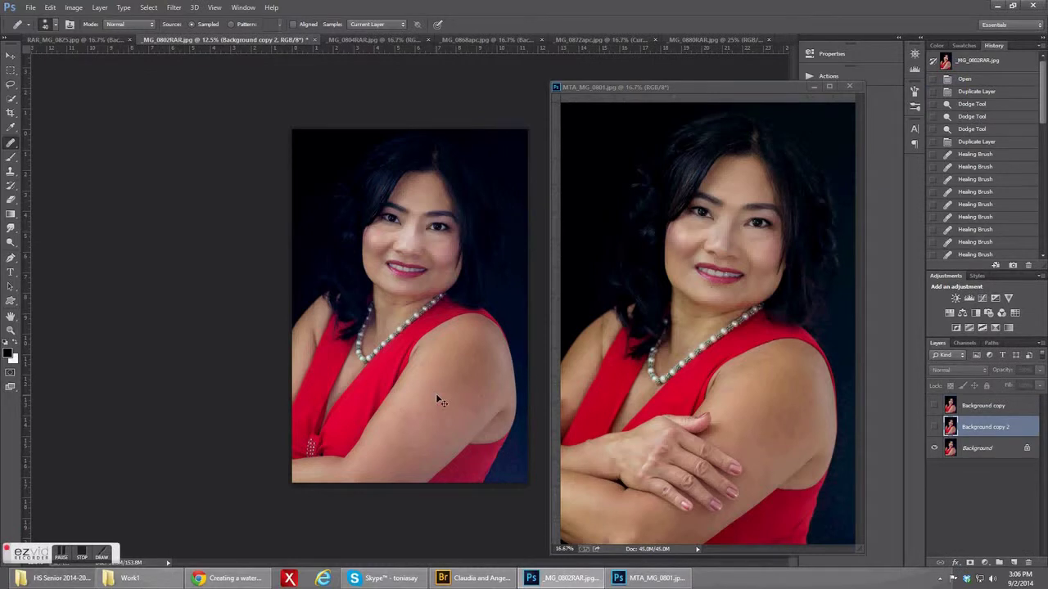
key("ctrl+plus")
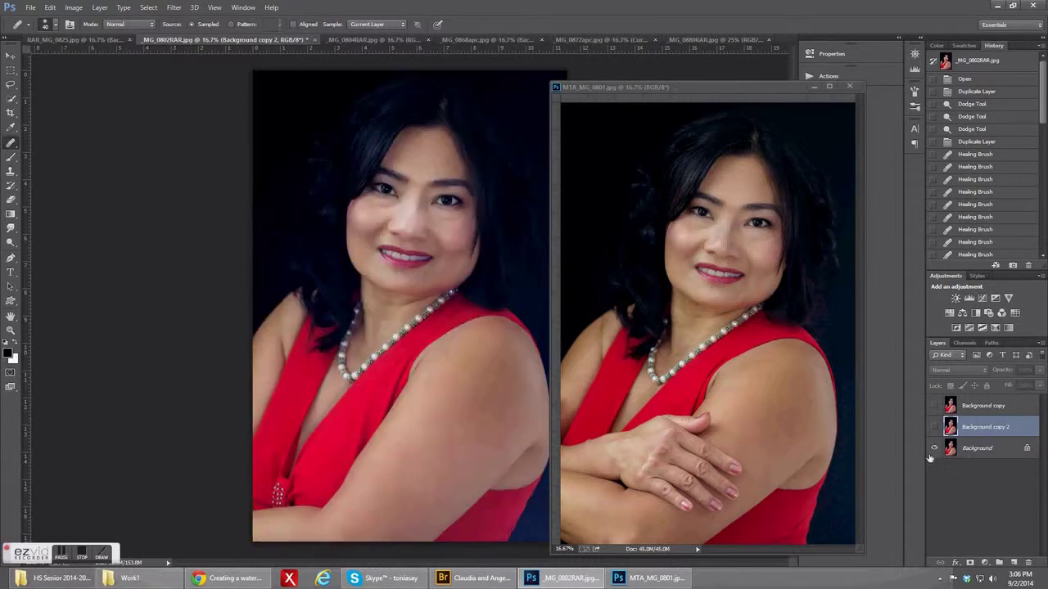
mouse_move(664, 83)
left_mouse_down()
mouse_move(697, 78)
mouse_move(678, 84)
left_mouse_up()
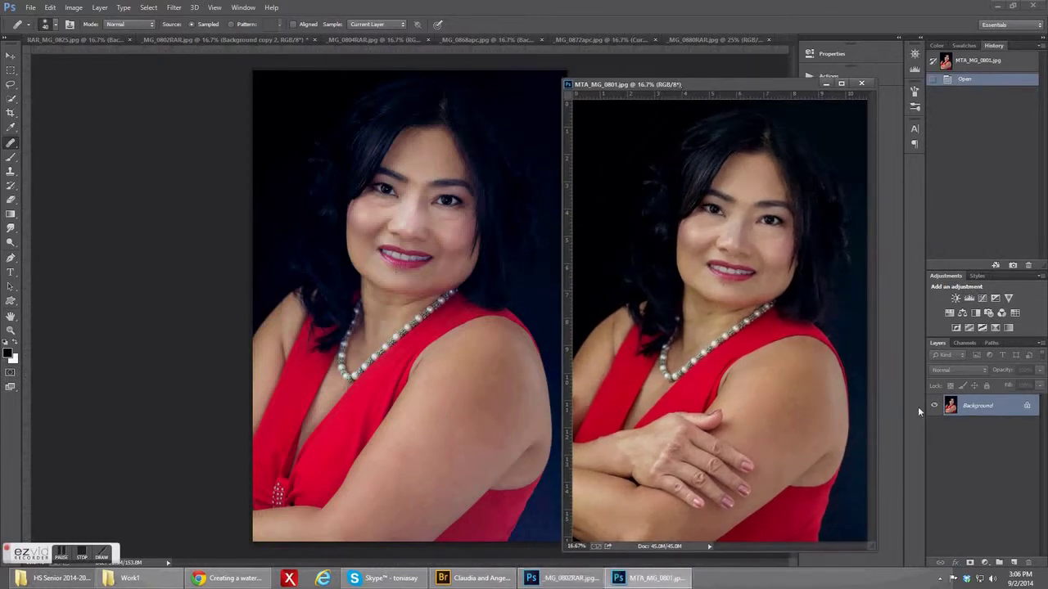
left_click(510, 82)
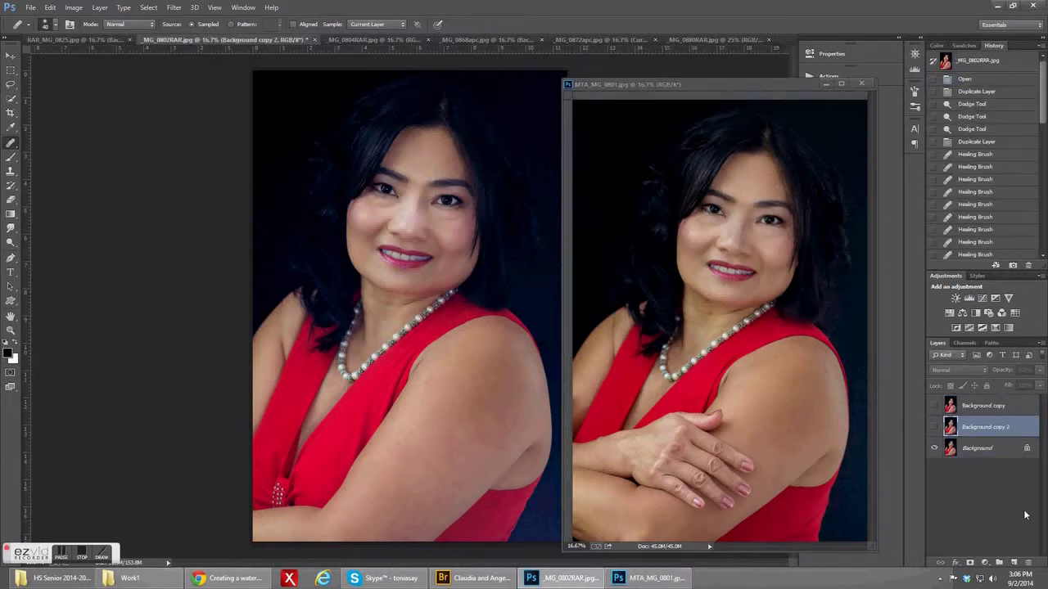
left_click(935, 428)
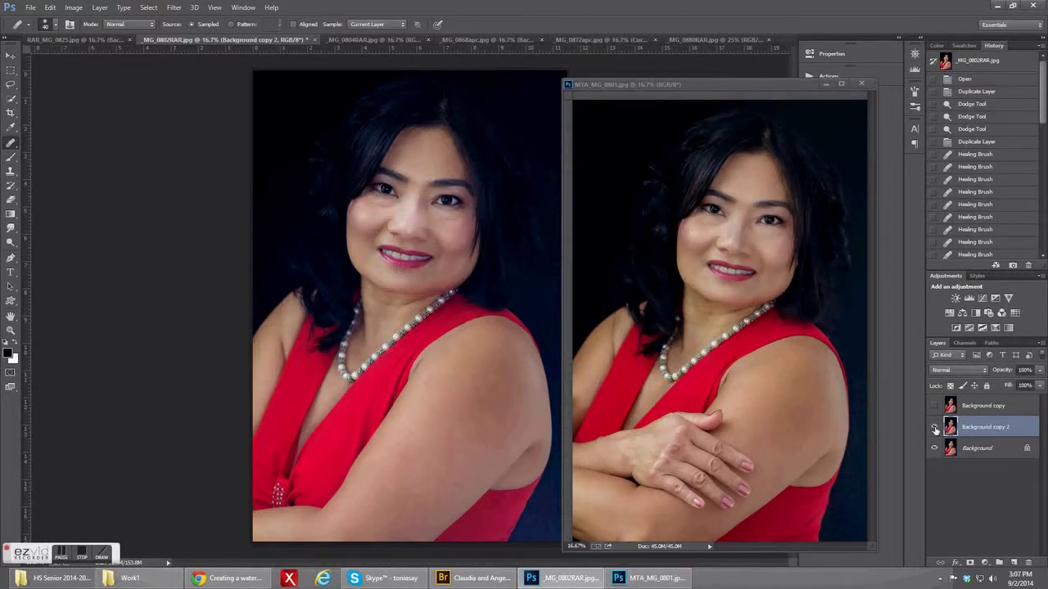
left_click(935, 428)
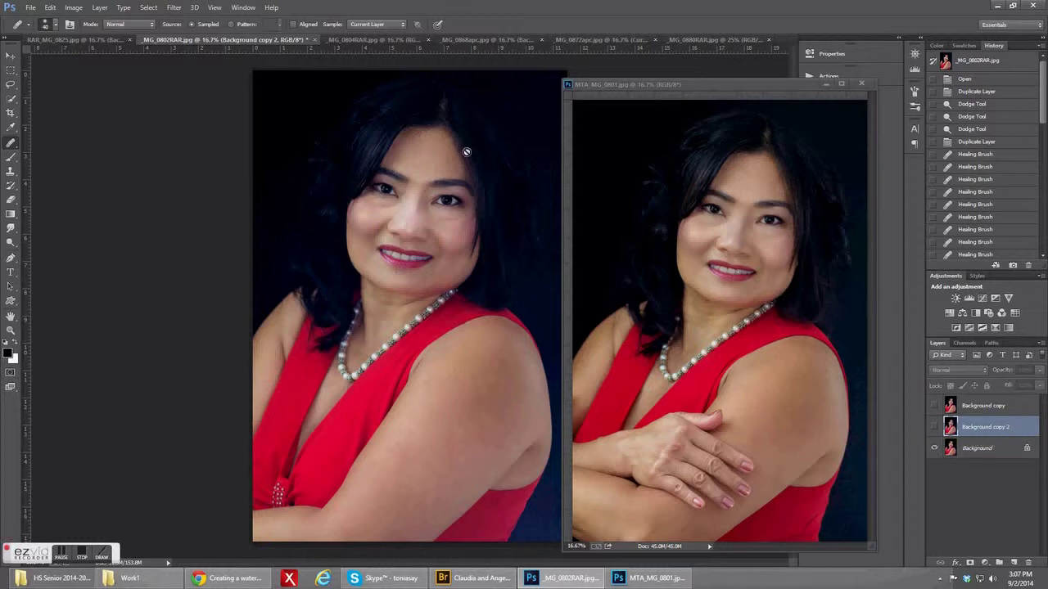